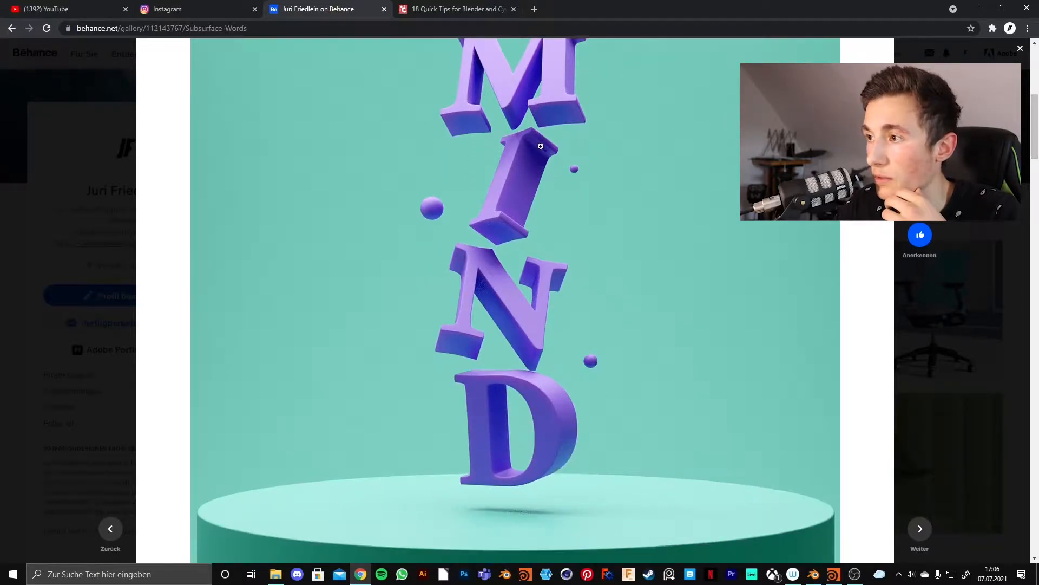
pyautogui.scroll(-10, 497, 333)
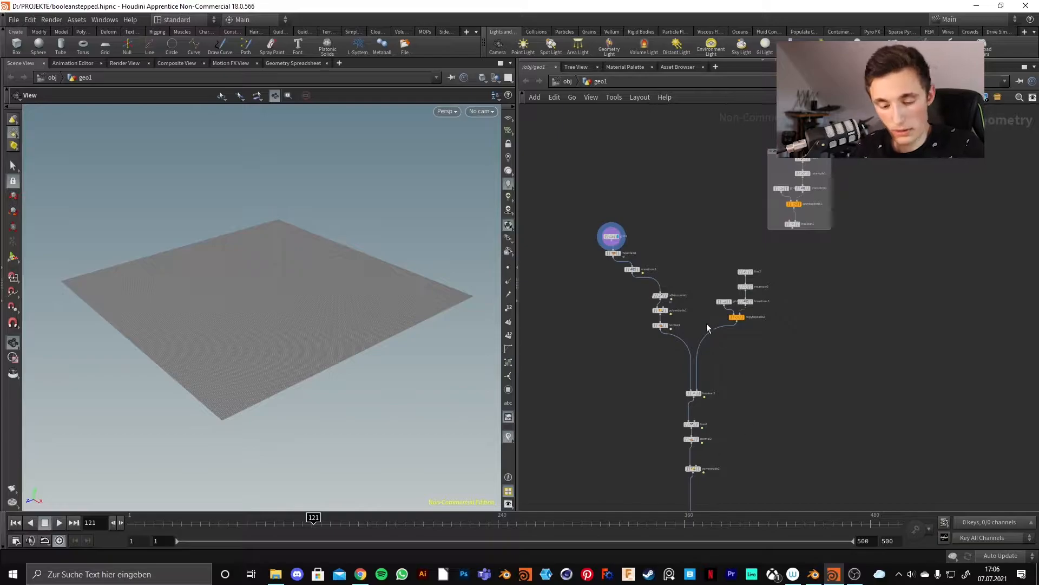
# Pan and zoom the network editor to frame the grid1 and mountain1 nodes.
pyautogui.moveTo(640, 215); pyautogui.dragTo(657, 263, button='middle')
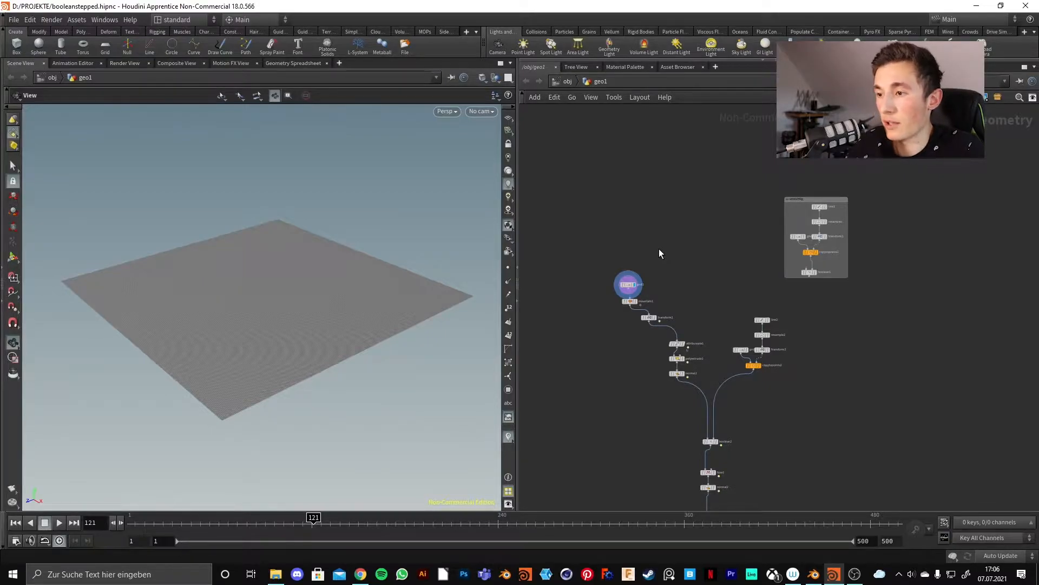
pyautogui.moveTo(675, 301); pyautogui.dragTo(654, 298, button='middle')
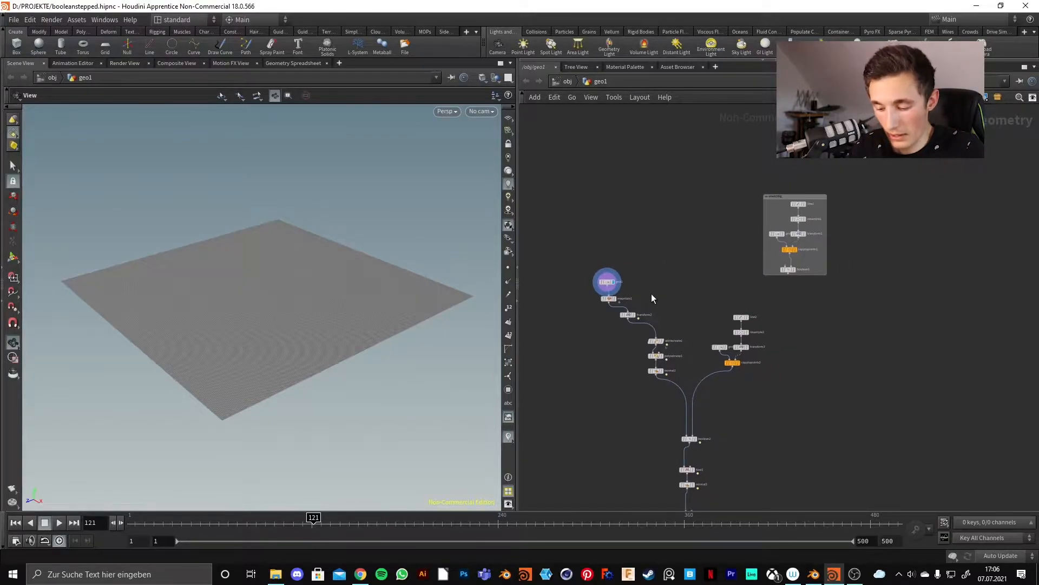
pyautogui.scroll(10, 633, 285)
pyautogui.moveTo(609, 325); pyautogui.dragTo(728, 267, button='middle')
# Select grid1 and bring up its parameters to check the grid's size and 250-row resolution.
pyautogui.click(672, 227)
pyautogui.moveTo(332, 297); pyautogui.dragTo(292, 357)
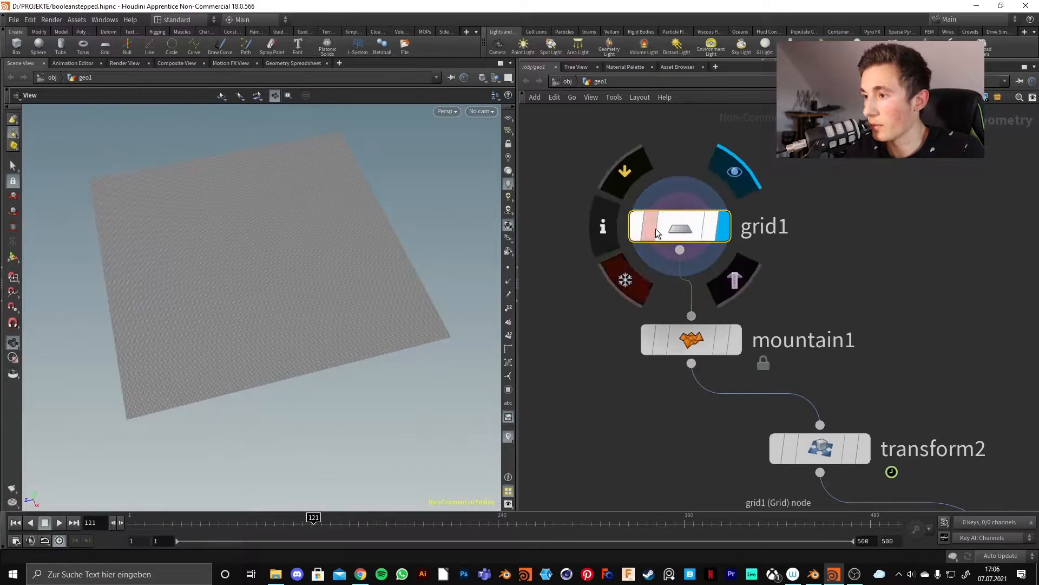
pyautogui.moveTo(673, 239)
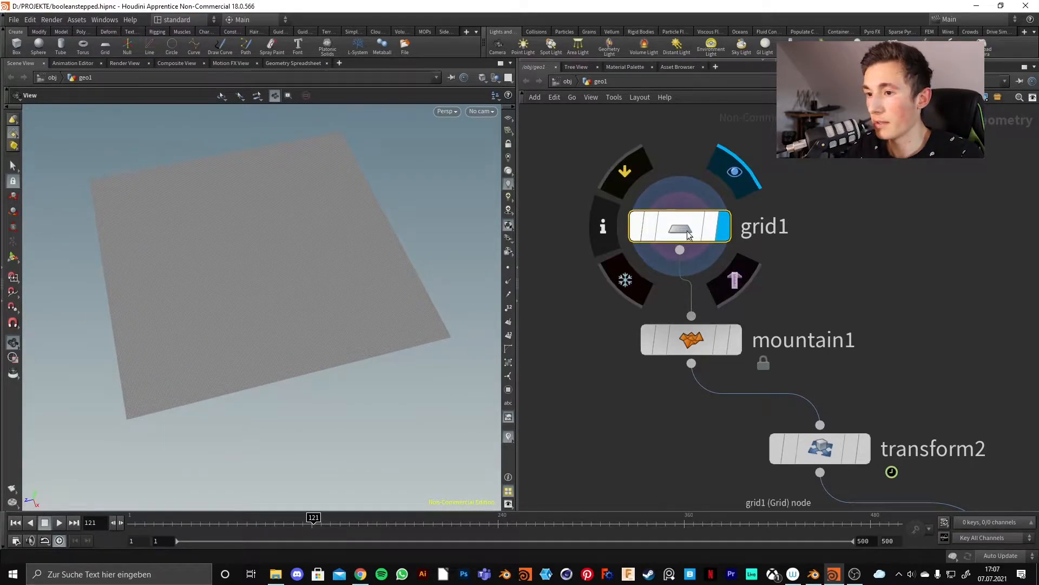
pyautogui.press('p')
pyautogui.moveTo(810, 317); pyautogui.dragTo(747, 298, button='middle')
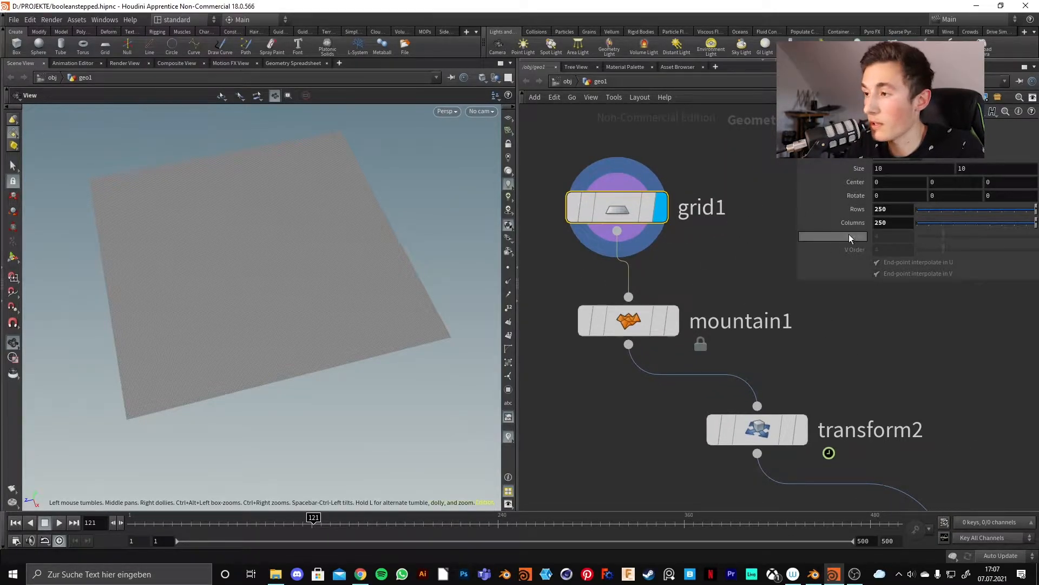
# Display mountain1's wavy Hybrid Terrain surface and select it to show its noise settings.
pyautogui.moveTo(658, 274); pyautogui.dragTo(671, 217, button='middle')
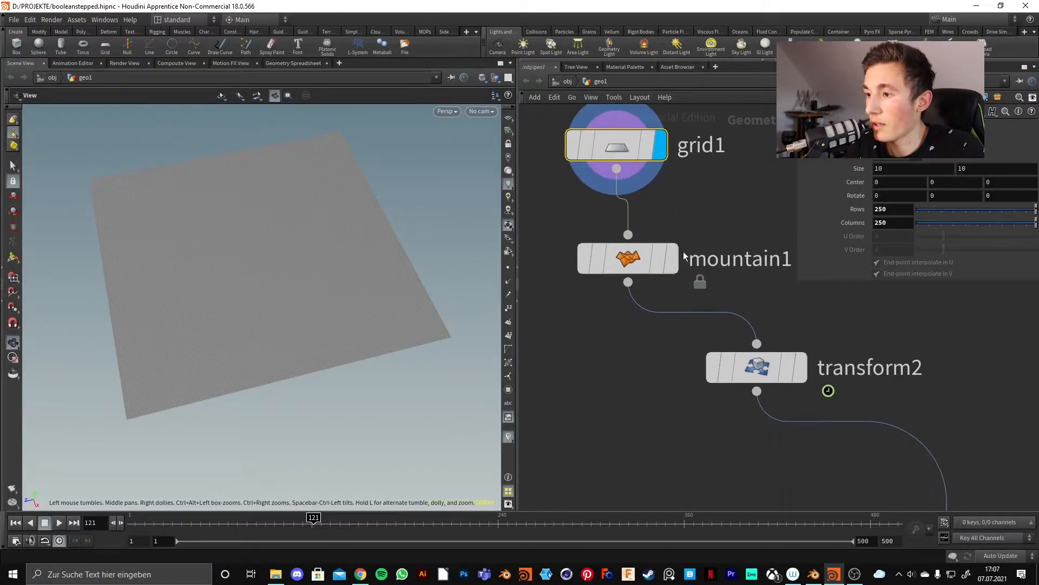
pyautogui.click(671, 258)
pyautogui.moveTo(285, 318); pyautogui.dragTo(309, 271)
pyautogui.moveTo(646, 375); pyautogui.dragTo(586, 365, button='middle')
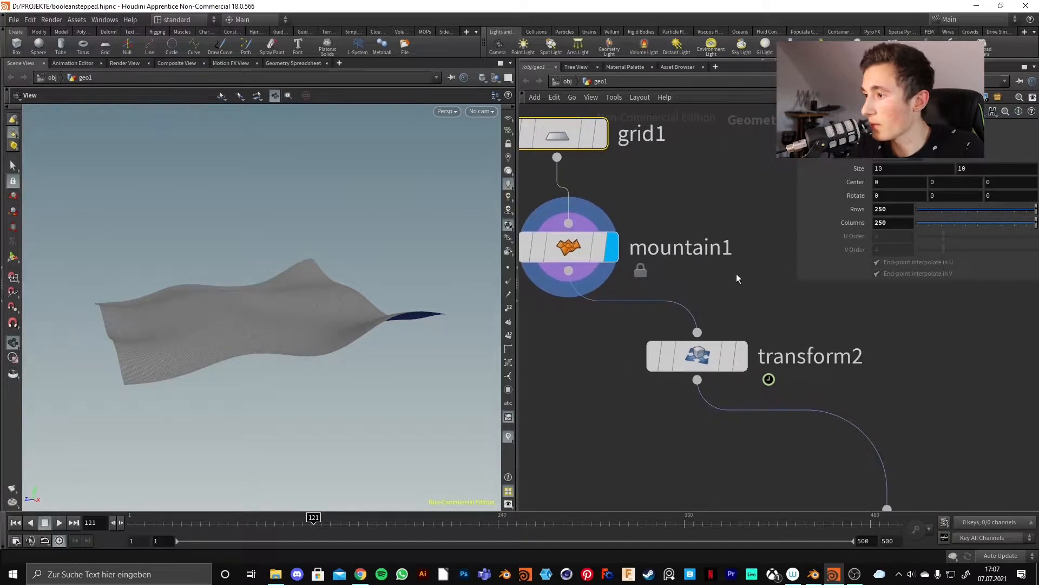
pyautogui.click(573, 256)
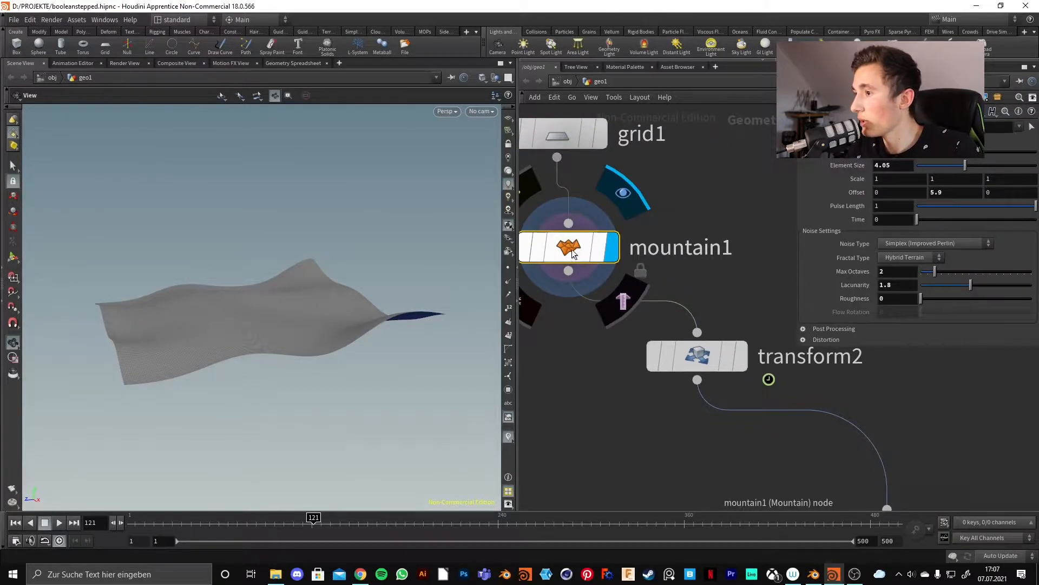
pyautogui.moveTo(258, 317); pyautogui.dragTo(293, 346)
pyautogui.moveTo(629, 278); pyautogui.dragTo(577, 253, button='middle')
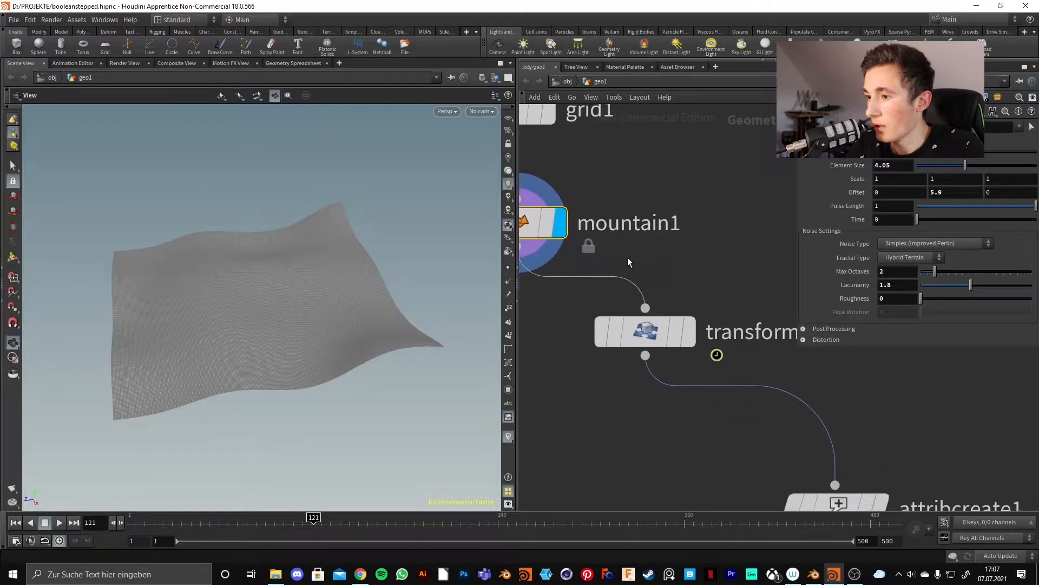
# Select and display transform2, which shifts the terrain down with a Translate Y of -3.5.
pyautogui.click(661, 339)
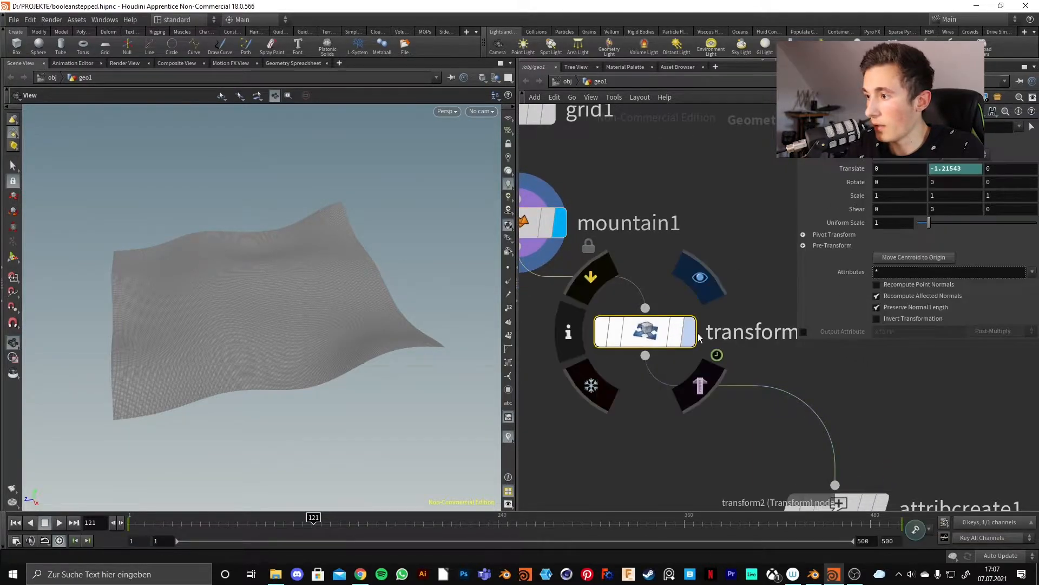
pyautogui.click(689, 331)
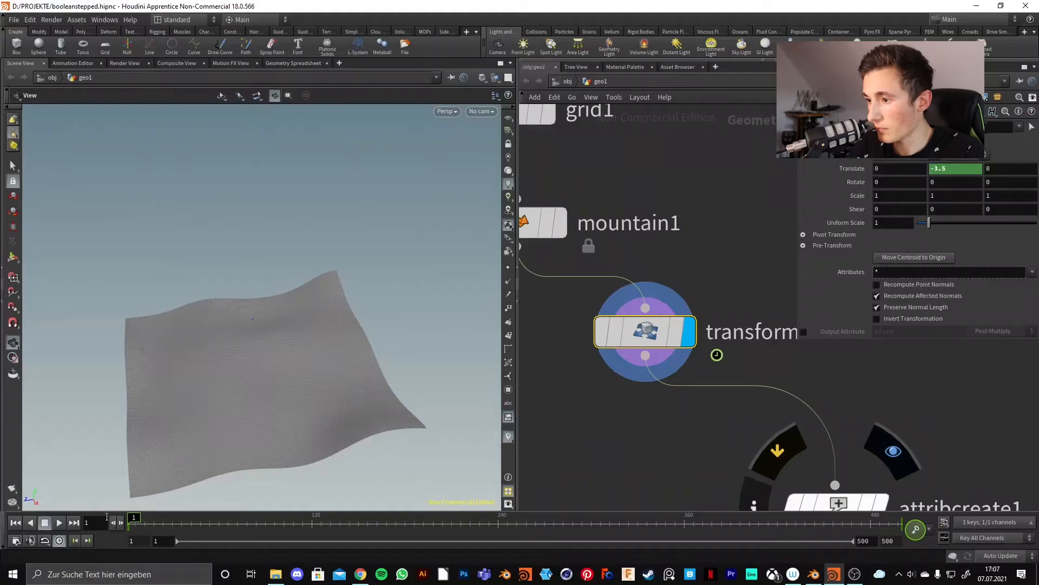
pyautogui.moveTo(702, 422); pyautogui.dragTo(575, 364, button='middle')
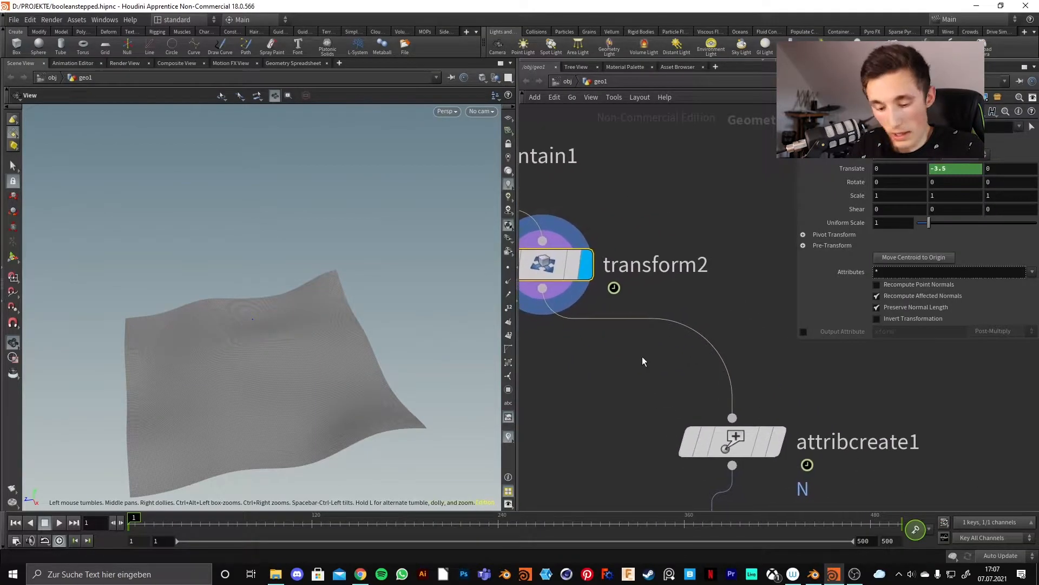
# Select attribcreate1 and display its result in the viewport.
pyautogui.scroll(-5, 731, 319)
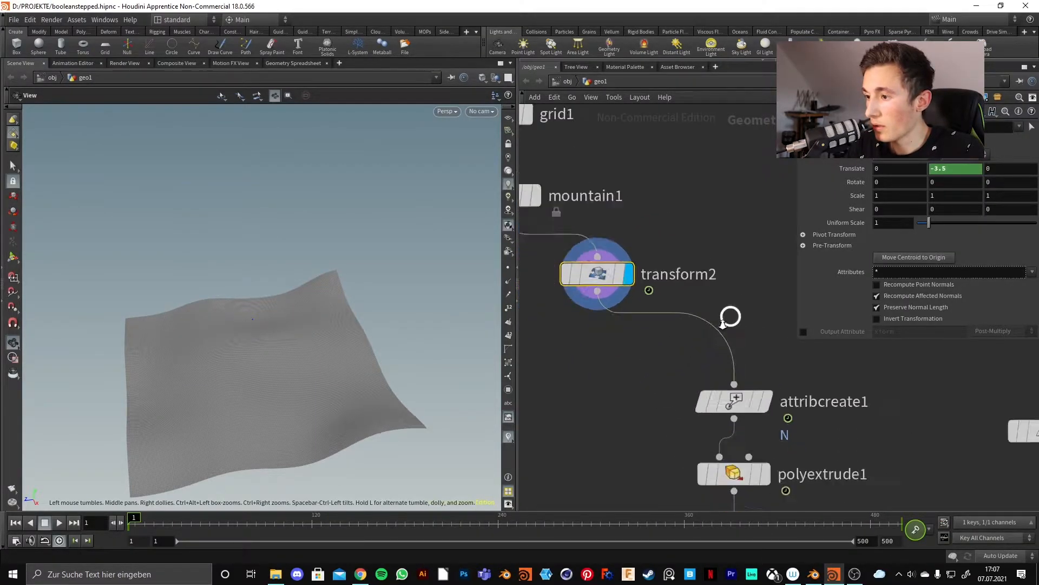
pyautogui.moveTo(701, 344); pyautogui.dragTo(647, 305, button='middle')
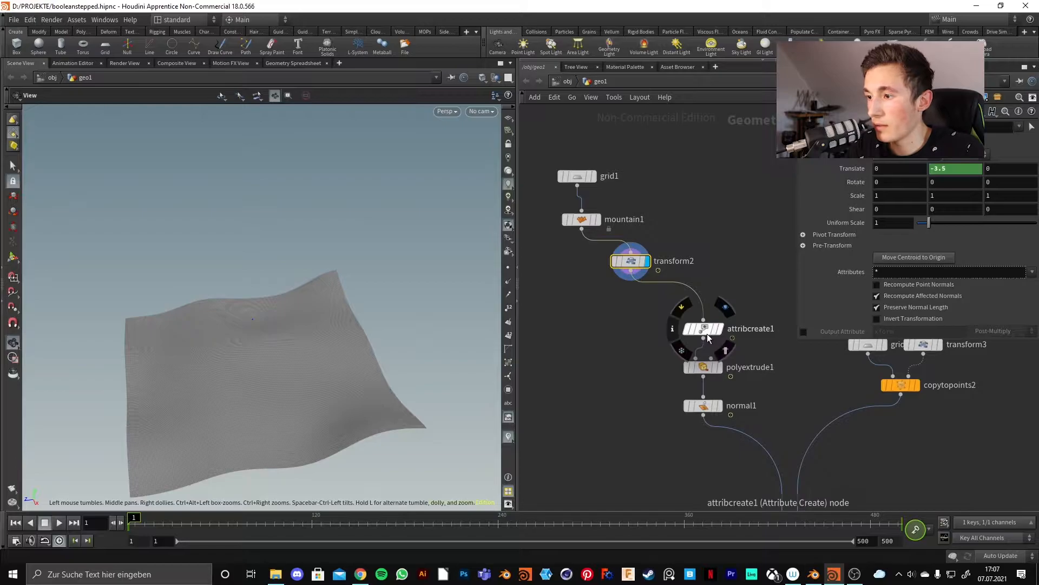
pyautogui.click(714, 332)
pyautogui.moveTo(783, 366); pyautogui.dragTo(721, 322, button='middle')
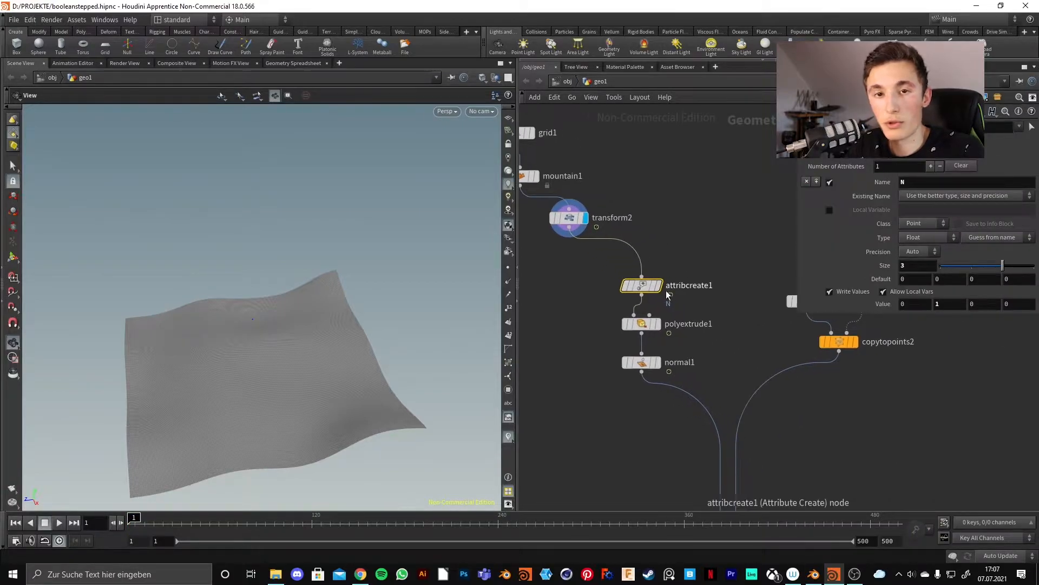
pyautogui.click(669, 284)
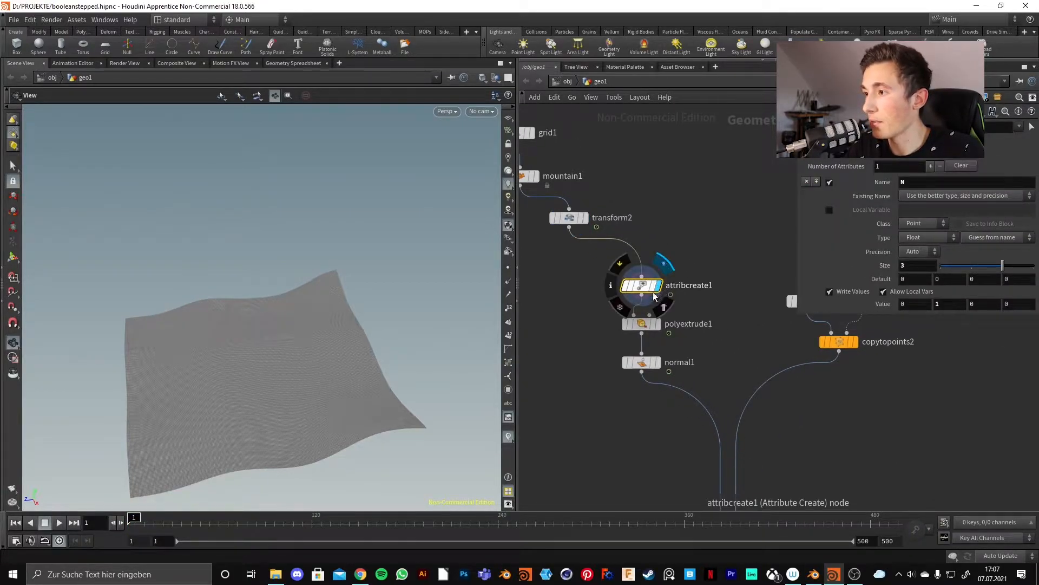
pyautogui.moveTo(267, 387); pyautogui.dragTo(280, 354)
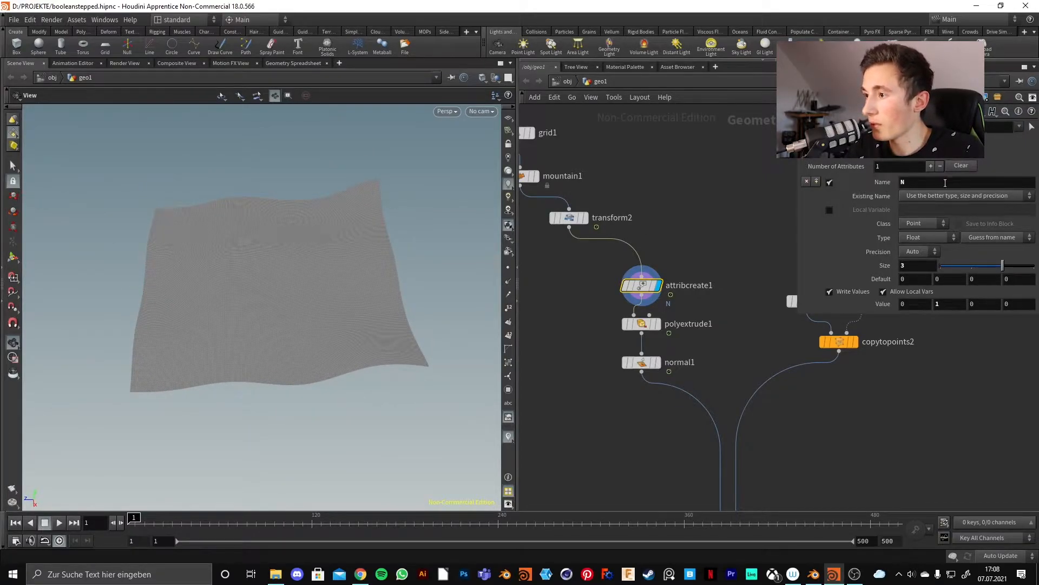
# Set attribcreate1's N attribute value to 0, 1, 0.
pyautogui.moveTo(930, 184); pyautogui.dragTo(909, 183)
pyautogui.click(920, 180)
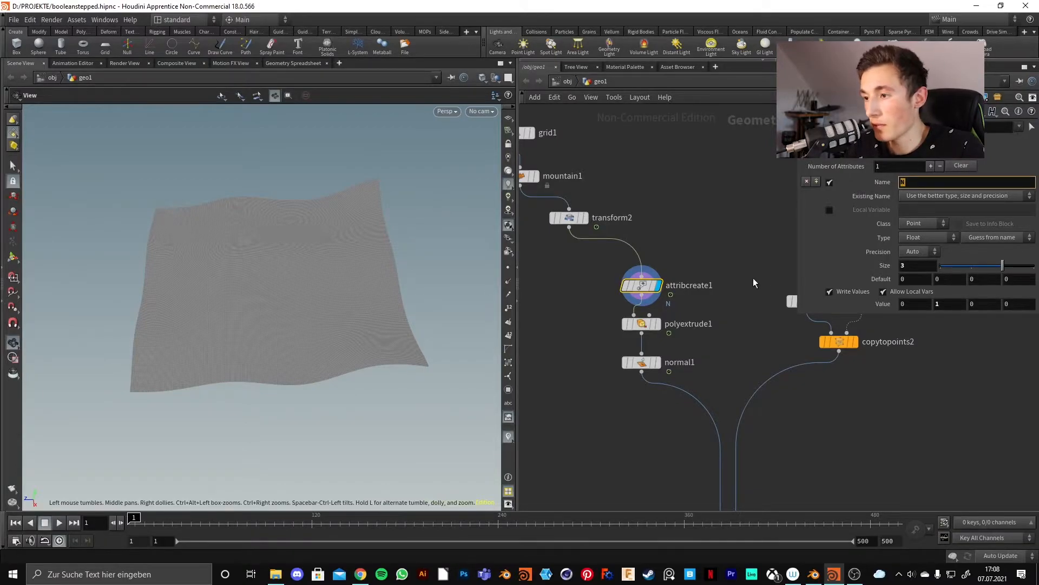
pyautogui.click(945, 305)
pyautogui.write('1')
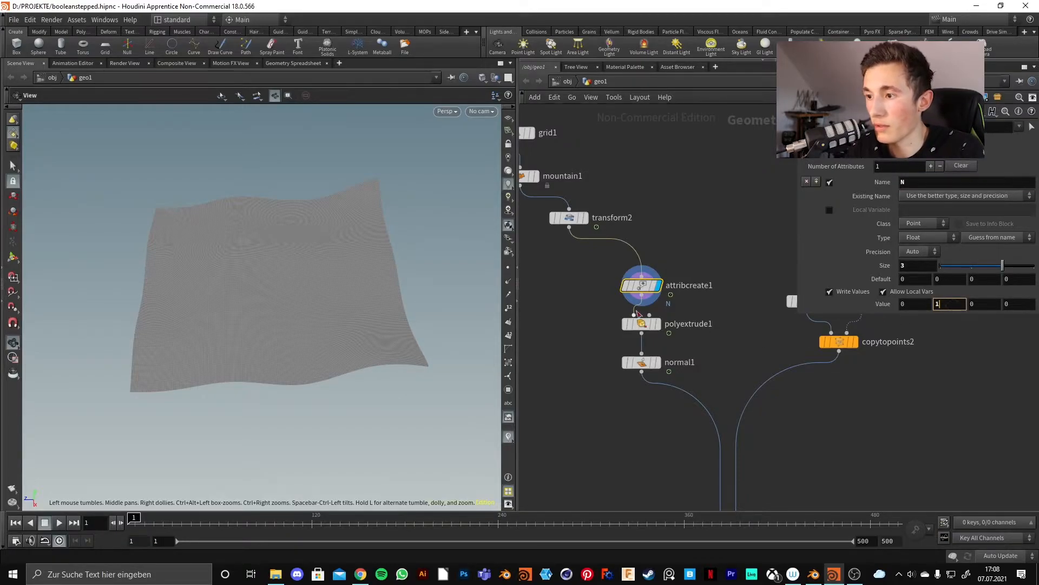
# Turn on point normals and orbit to inspect the blue upward normals across the terrain.
pyautogui.click(510, 282)
pyautogui.moveTo(314, 352); pyautogui.dragTo(428, 291)
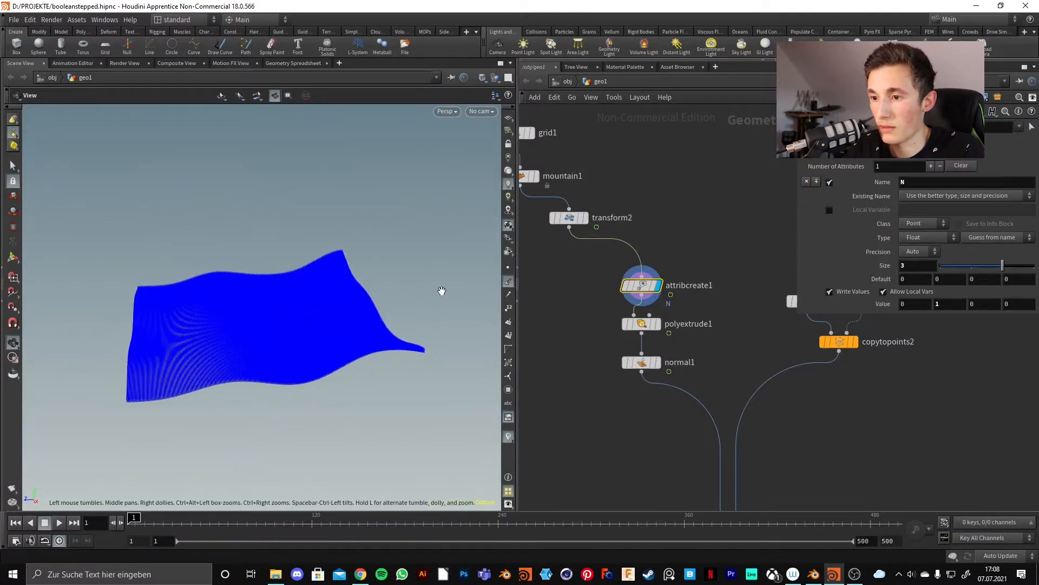
pyautogui.moveTo(299, 365); pyautogui.dragTo(303, 389)
pyautogui.moveTo(312, 300); pyautogui.dragTo(298, 332)
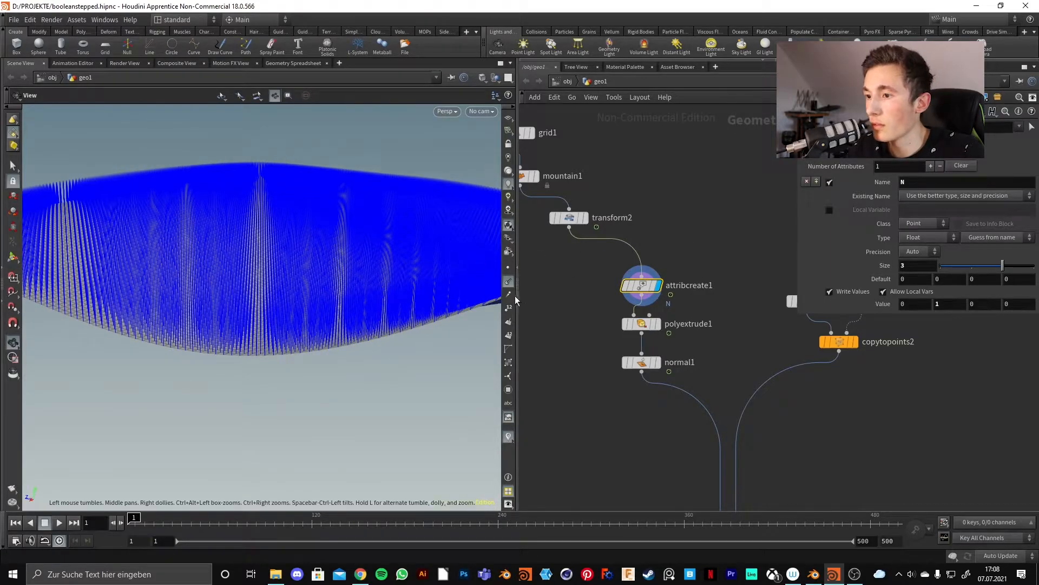
# Hide point normals and display polyextrude1, then normal1's smoothly shaded solid block.
pyautogui.click(508, 282)
pyautogui.click(657, 324)
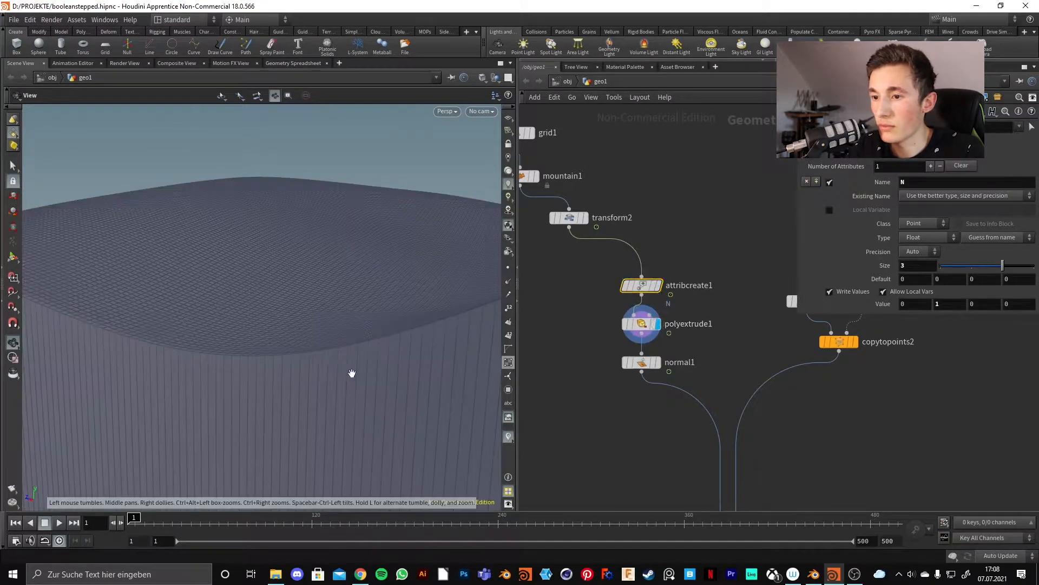
pyautogui.moveTo(352, 258); pyautogui.dragTo(360, 318)
pyautogui.moveTo(701, 363); pyautogui.dragTo(622, 295, button='middle')
pyautogui.click(582, 306)
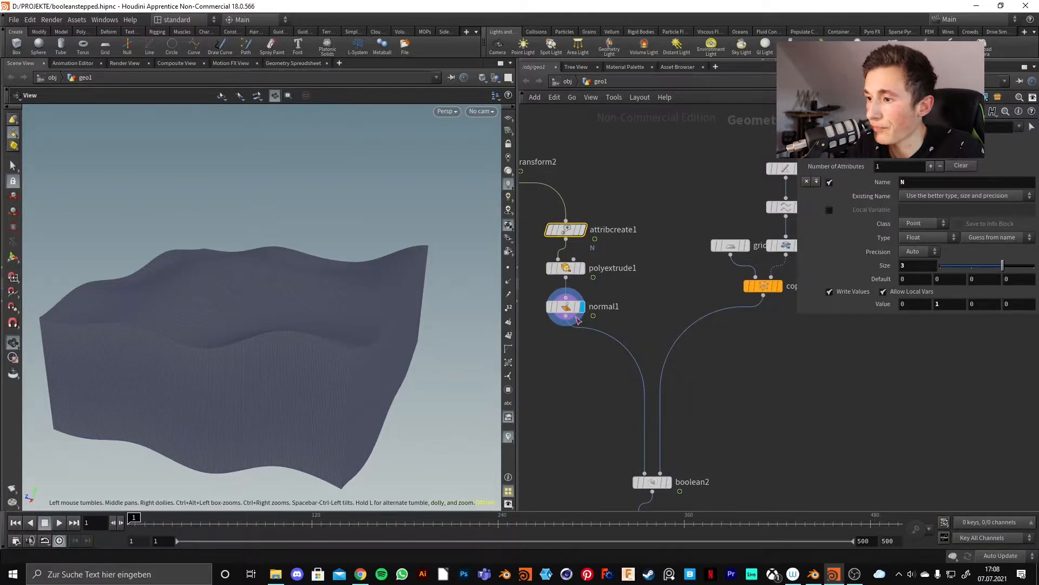
pyautogui.moveTo(729, 379); pyautogui.dragTo(652, 348, button='middle')
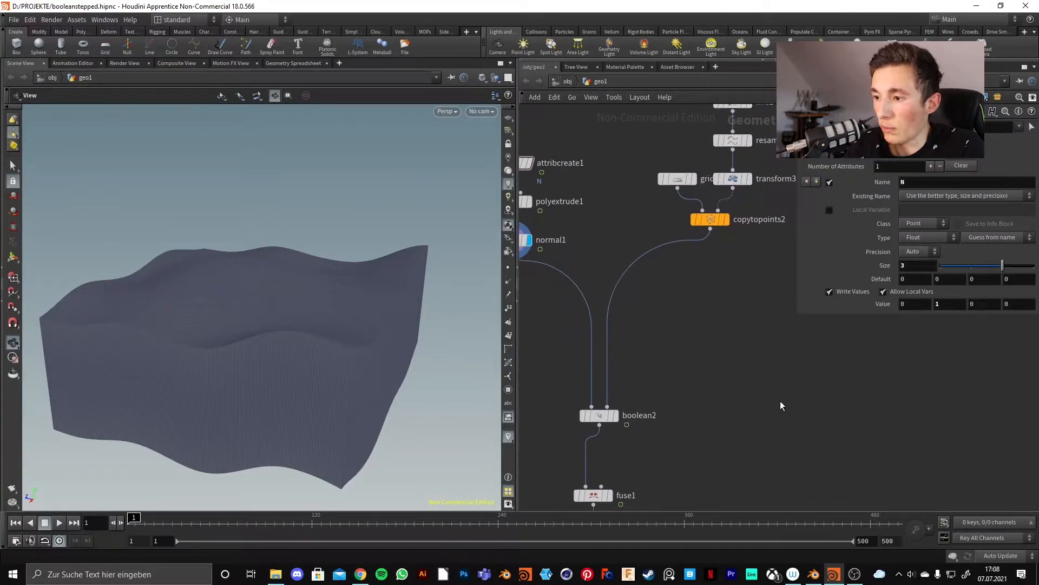
pyautogui.moveTo(682, 317); pyautogui.dragTo(641, 418, button='middle')
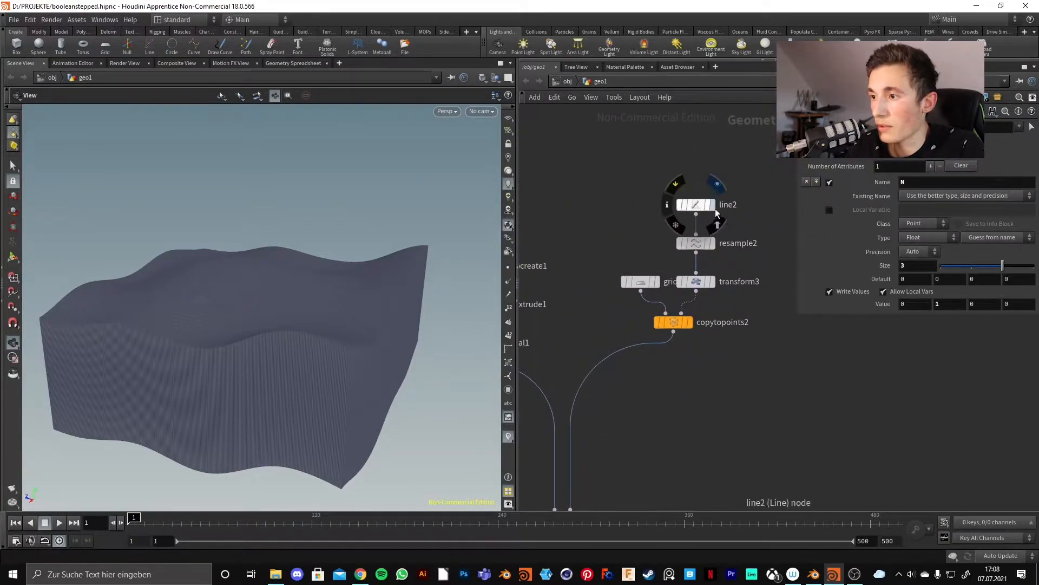
# Display line2 with its points visible, then the resampled line from resample2.
pyautogui.click(712, 206)
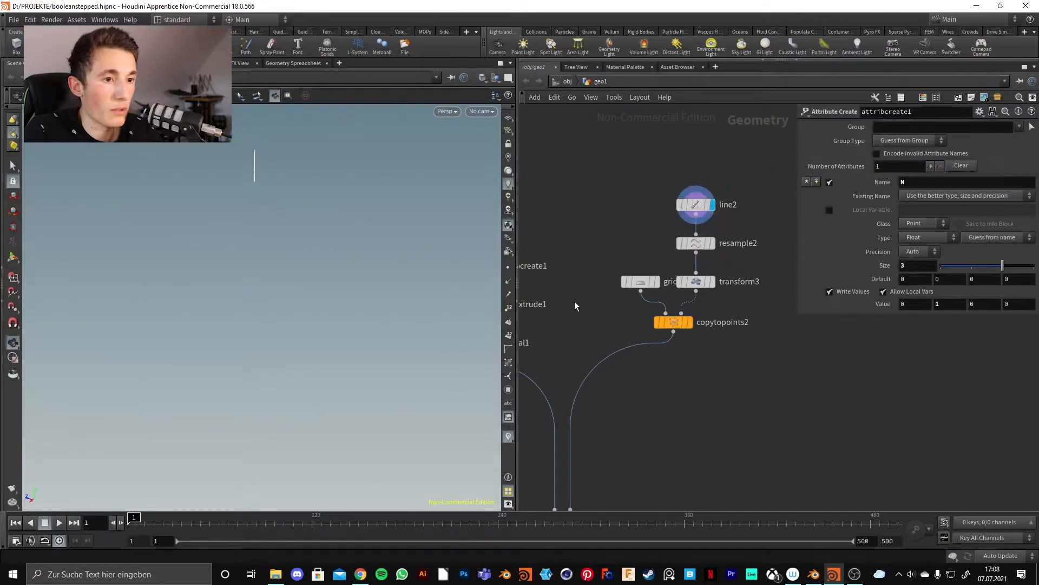
pyautogui.click(509, 269)
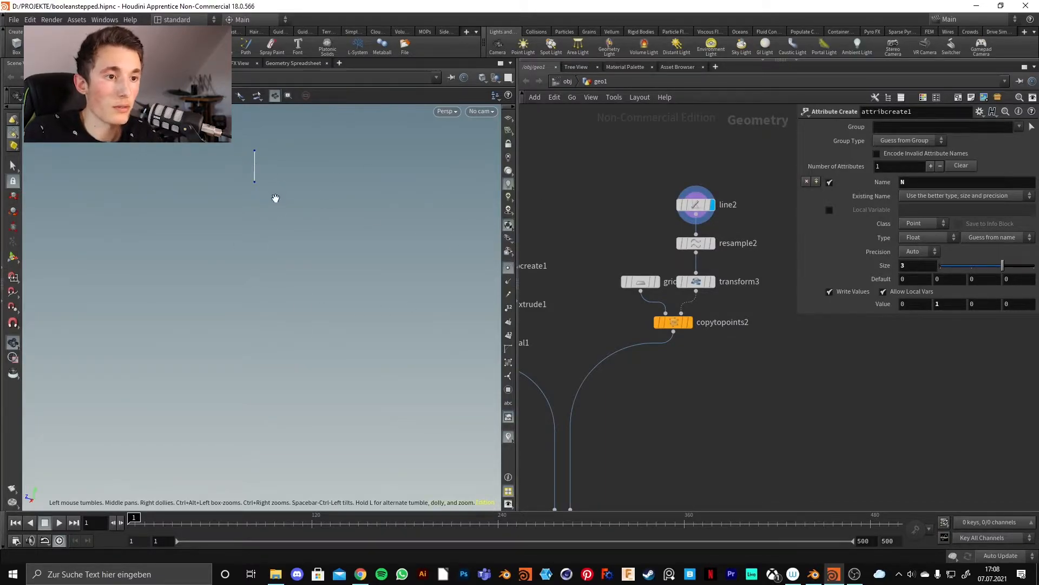
pyautogui.moveTo(272, 278); pyautogui.dragTo(323, 222, button='right')
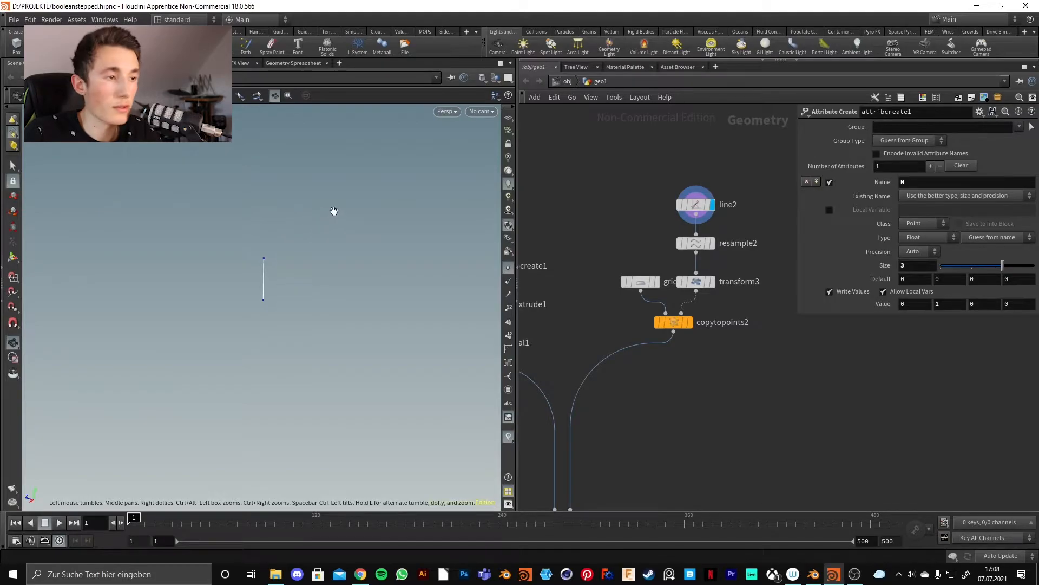
pyautogui.moveTo(736, 212); pyautogui.dragTo(711, 221, button='middle')
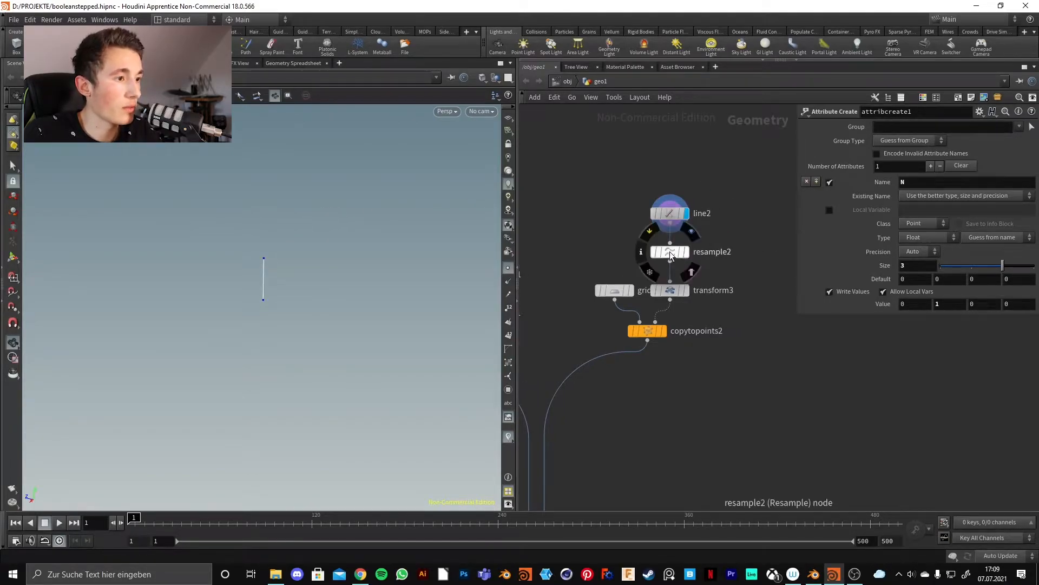
pyautogui.click(673, 253)
pyautogui.click(687, 254)
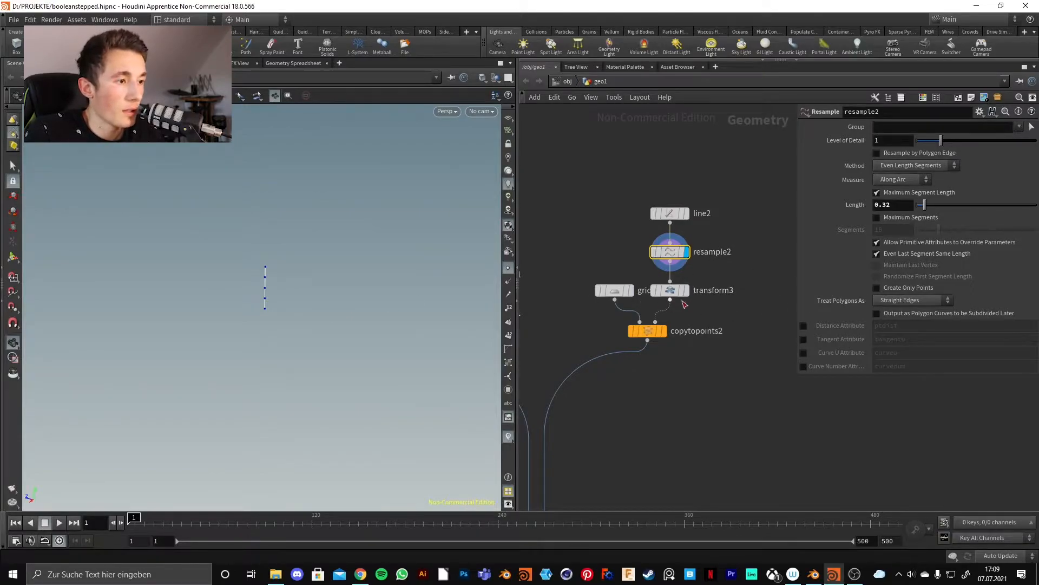
# Display transform3's line, then the 10 by 10 grid3 slice with 2 columns.
pyautogui.click(687, 290)
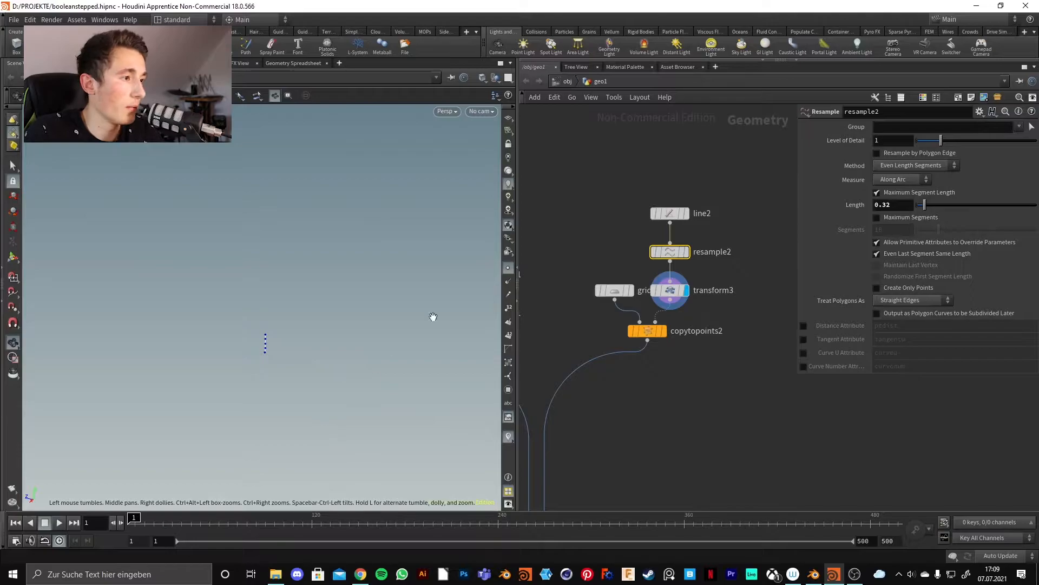
pyautogui.click(671, 290)
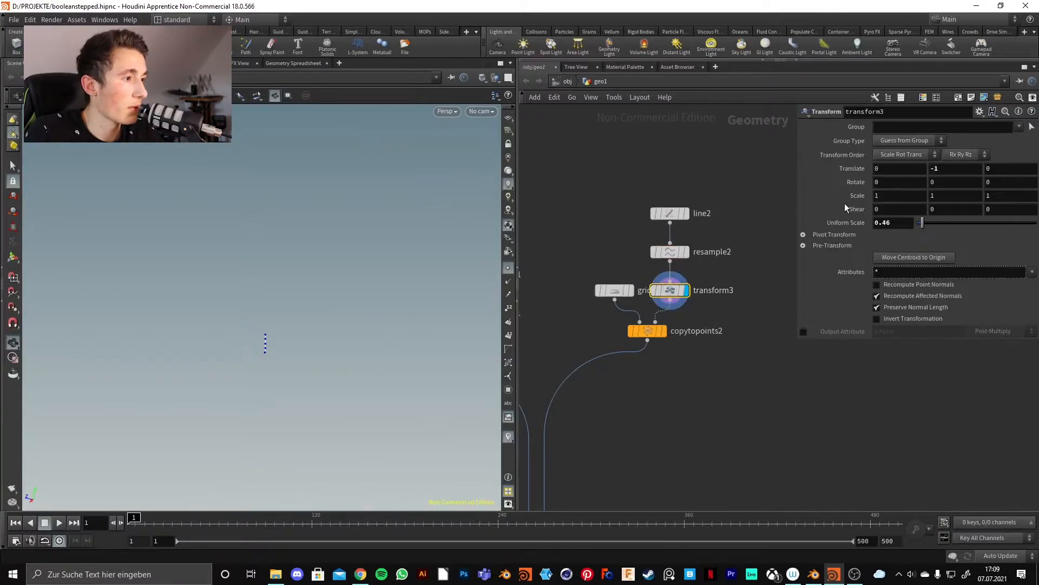
pyautogui.click(646, 333)
pyautogui.click(631, 293)
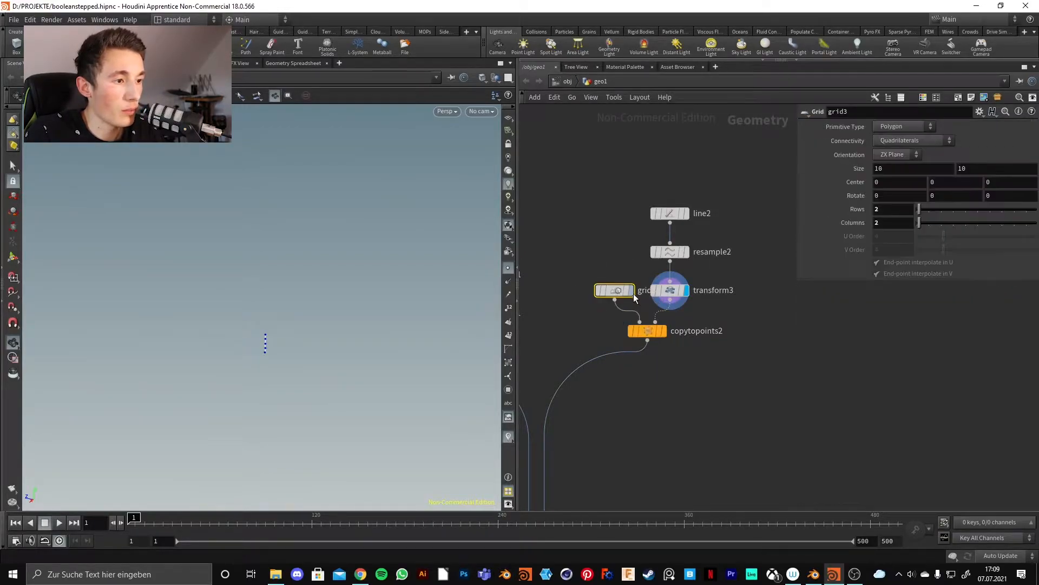
pyautogui.click(631, 291)
pyautogui.moveTo(273, 386); pyautogui.dragTo(303, 387)
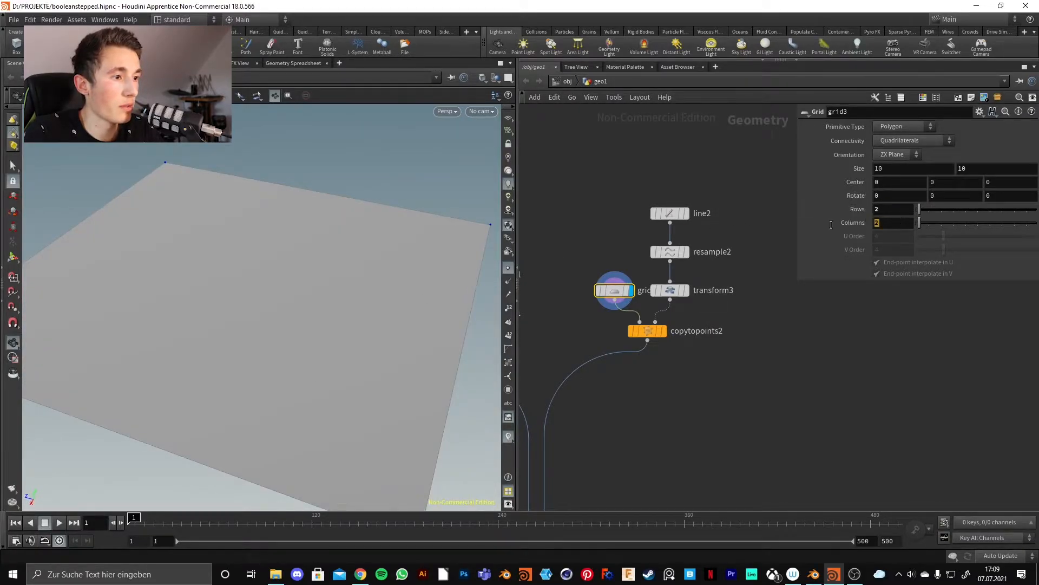
pyautogui.click(650, 423)
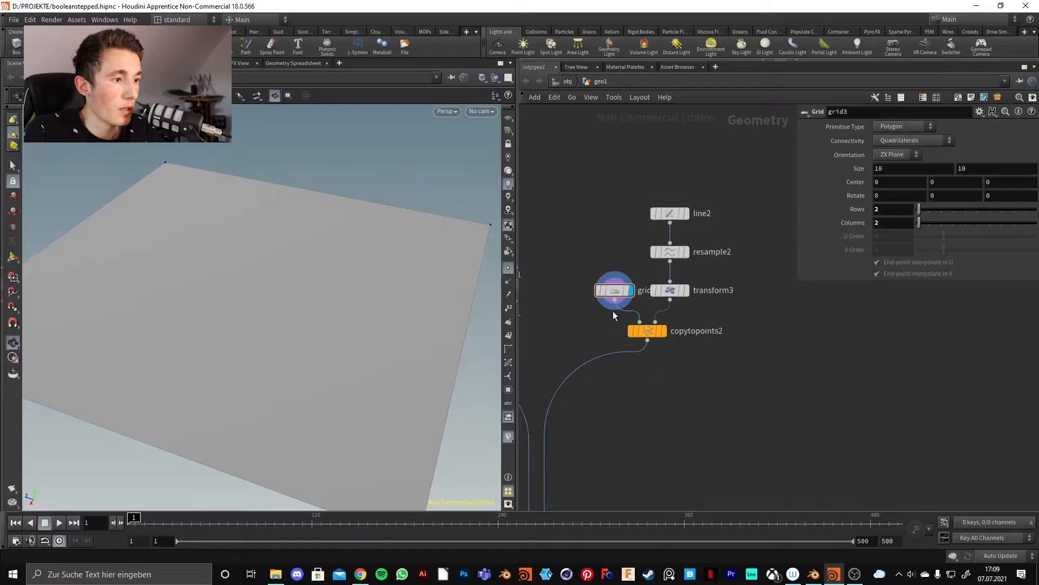
# Open copytopoints2 and orbit around the stacked grid planes edge-on and from above.
pyautogui.click(647, 330)
pyautogui.moveTo(396, 375); pyautogui.dragTo(283, 417)
pyautogui.moveTo(283, 417); pyautogui.dragTo(315, 422, button='middle')
pyautogui.moveTo(315, 423); pyautogui.dragTo(294, 292)
# Display boolean2's result and open its parameters, orbiting around the boolean shapes.
pyautogui.moveTo(625, 428); pyautogui.dragTo(713, 239, button='middle')
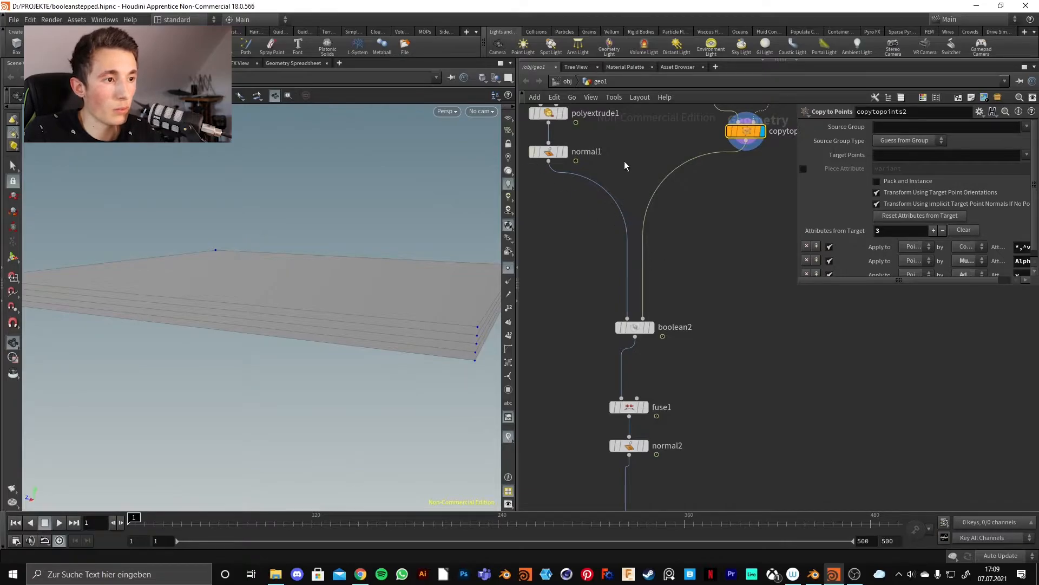
pyautogui.moveTo(625, 166); pyautogui.dragTo(655, 273, button='middle')
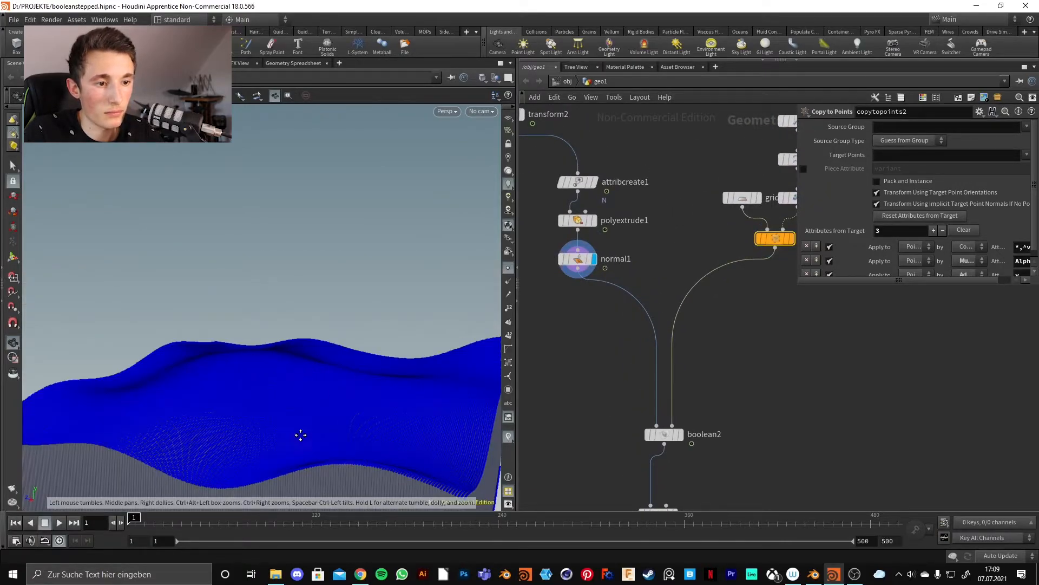
pyautogui.moveTo(296, 433); pyautogui.dragTo(281, 256)
pyautogui.moveTo(308, 332); pyautogui.dragTo(283, 308, button='middle')
pyautogui.moveTo(686, 422); pyautogui.dragTo(670, 366, button='middle')
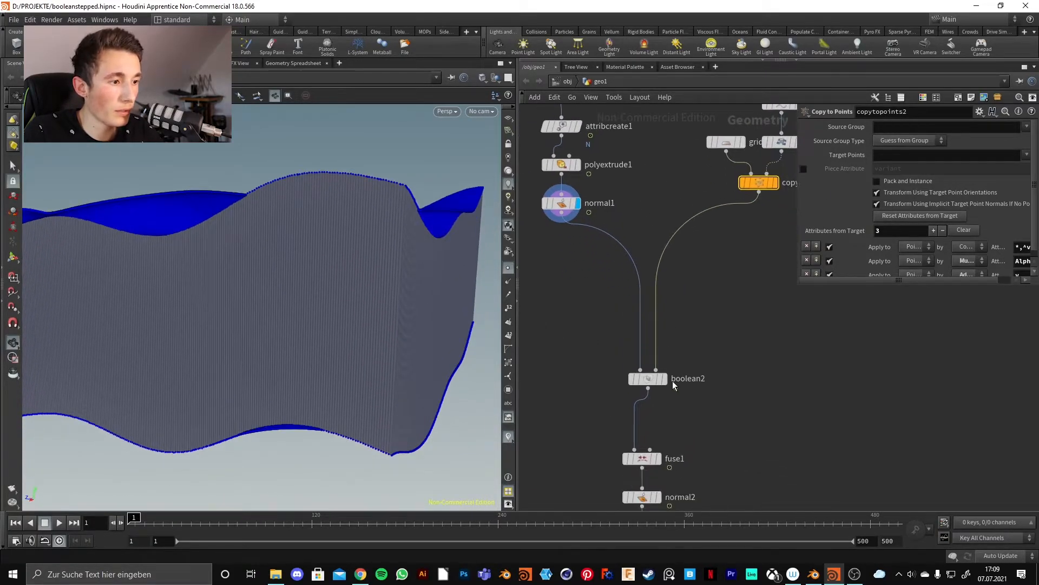
pyautogui.click(666, 382)
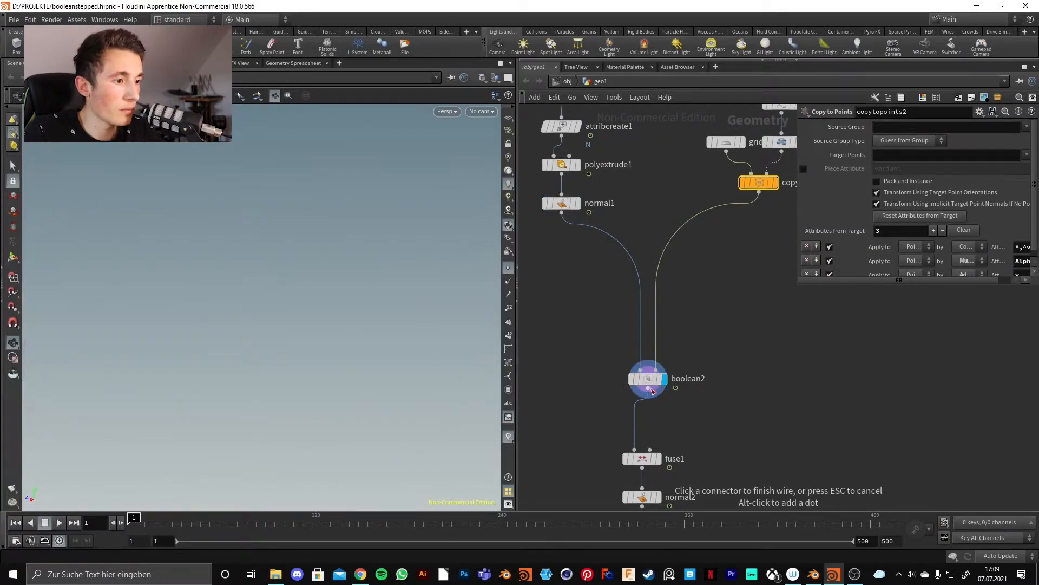
pyautogui.click(650, 379)
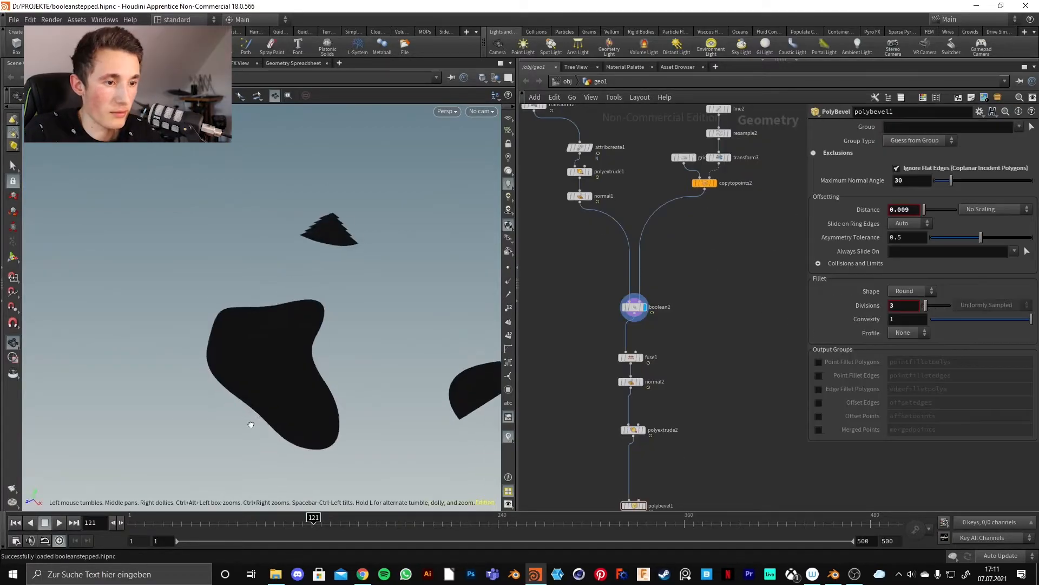
pyautogui.moveTo(249, 424); pyautogui.dragTo(241, 342)
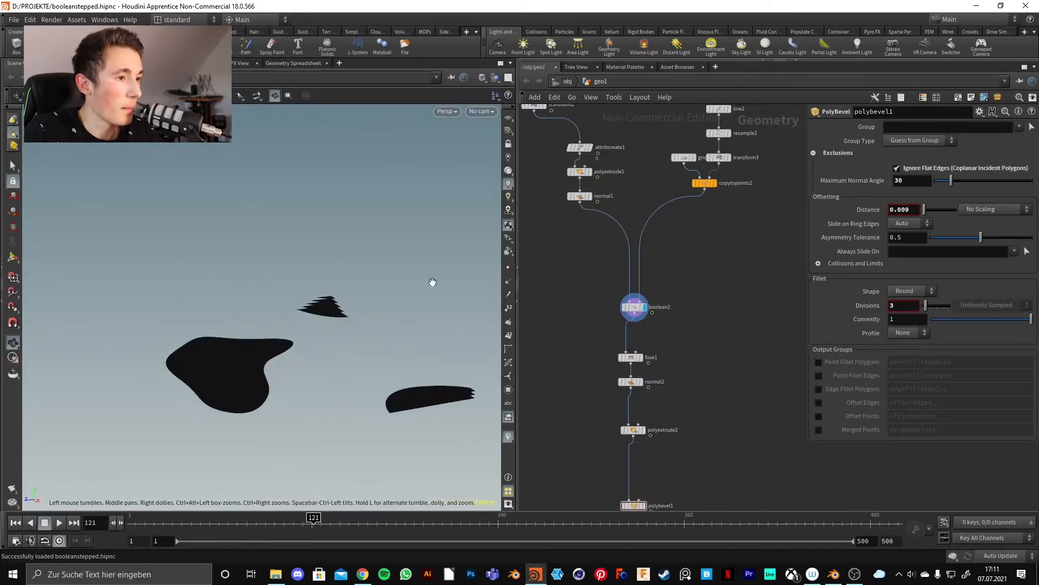
pyautogui.moveTo(631, 228); pyautogui.dragTo(607, 267, button='middle')
# Set the display back on copytopoints2 to show the stack of thin slice plates.
pyautogui.moveTo(339, 316); pyautogui.dragTo(368, 336)
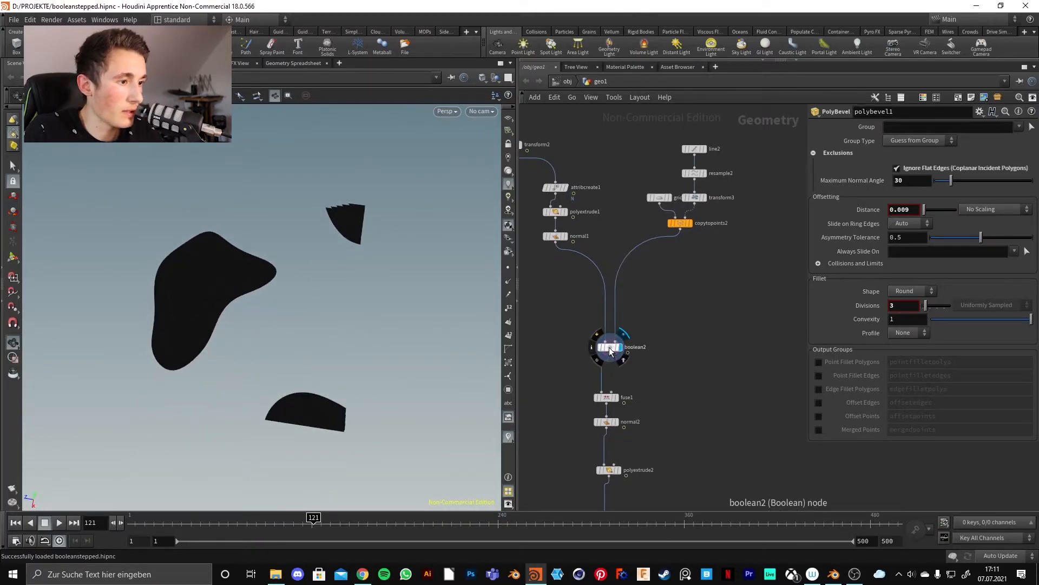
pyautogui.click(608, 349)
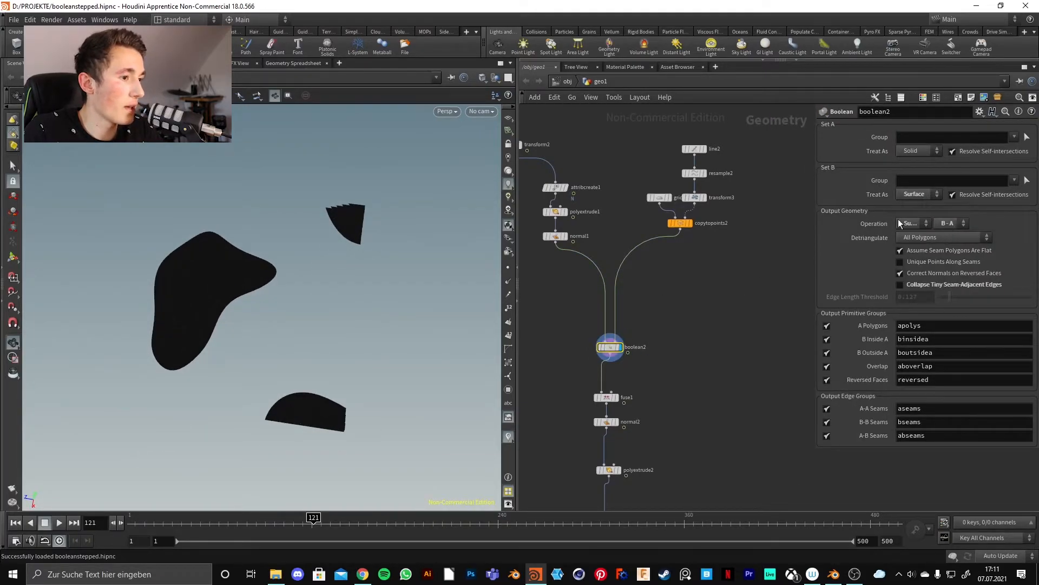
pyautogui.moveTo(749, 278); pyautogui.dragTo(623, 114)
pyautogui.click(706, 279)
pyautogui.click(689, 222)
pyautogui.moveTo(246, 348); pyautogui.dragTo(406, 272)
pyautogui.moveTo(651, 280); pyautogui.dragTo(670, 284, button='middle')
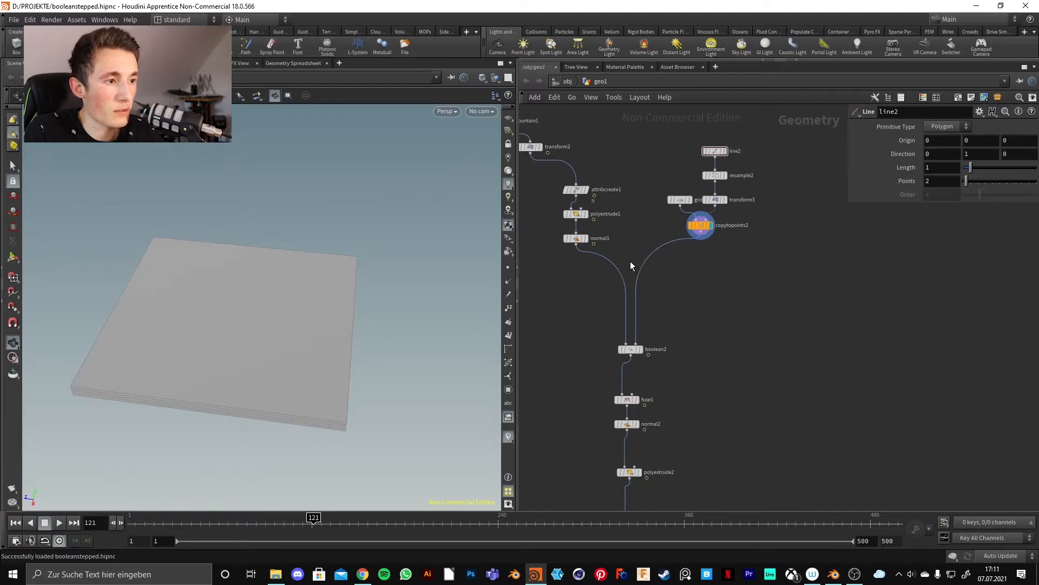
# Display normal1's wavy terrain slab, then briefly the copytopoints2 slices.
pyautogui.click(577, 240)
pyautogui.click(587, 247)
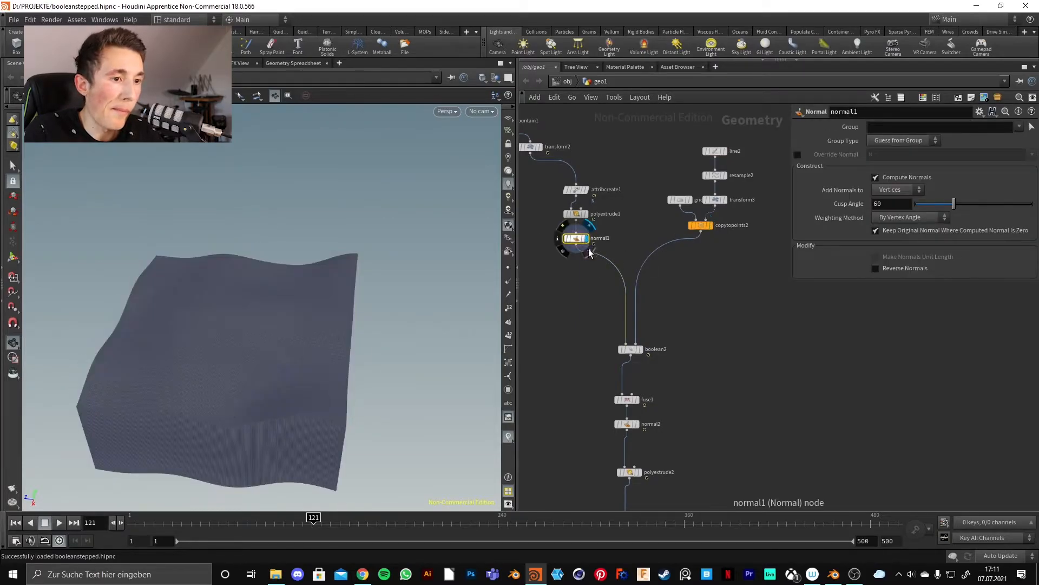
pyautogui.moveTo(250, 409)
pyautogui.mouseDown()
pyautogui.moveTo(215, 367)
pyautogui.moveTo(563, 223)
pyautogui.mouseUp()
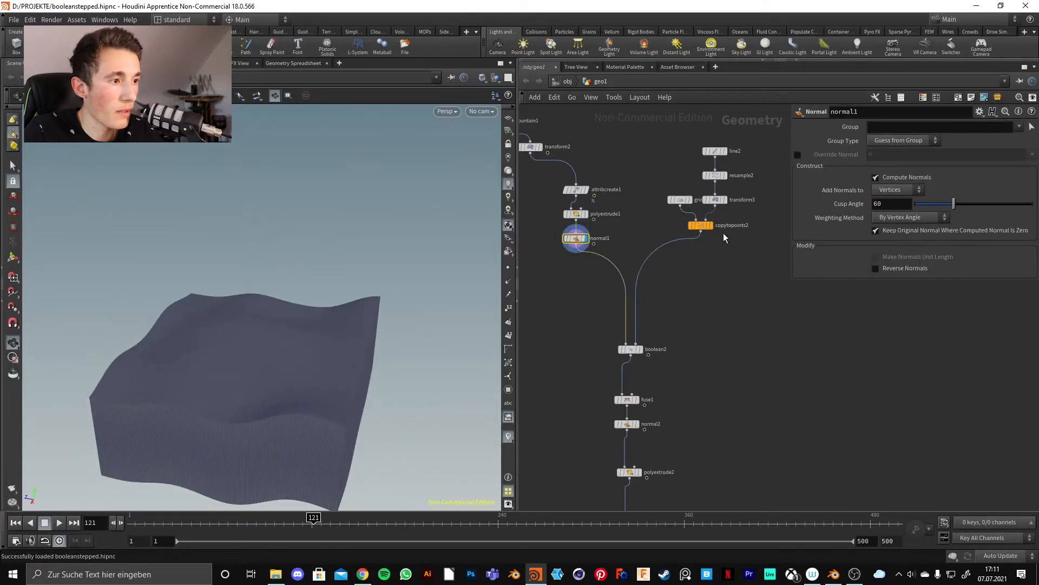
pyautogui.click(710, 225)
# Display boolean2, then fuse1's flat terrain pieces with stepped contour layers.
pyautogui.click(639, 349)
pyautogui.moveTo(304, 359); pyautogui.dragTo(287, 336)
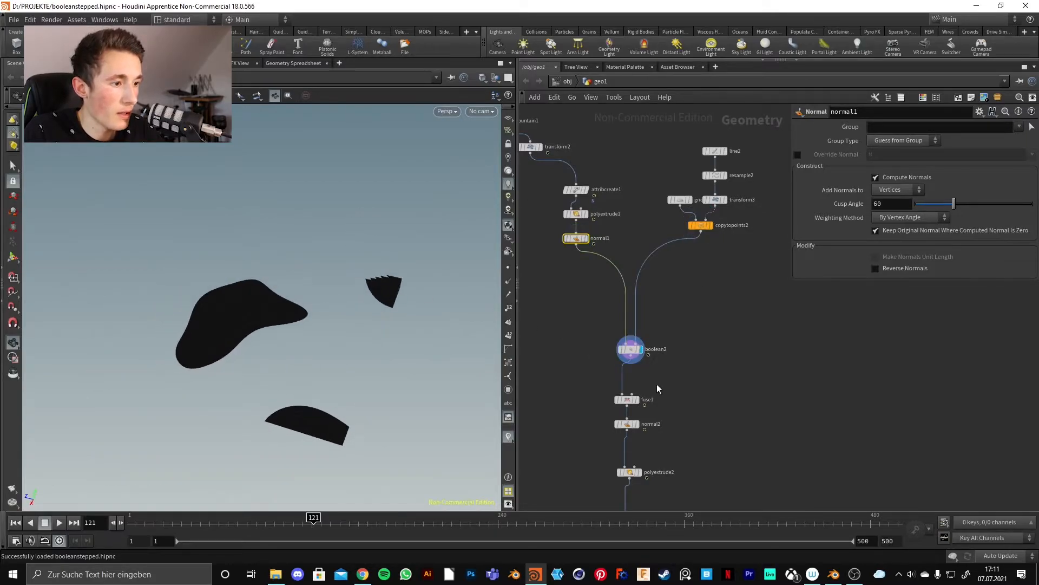
pyautogui.click(640, 405)
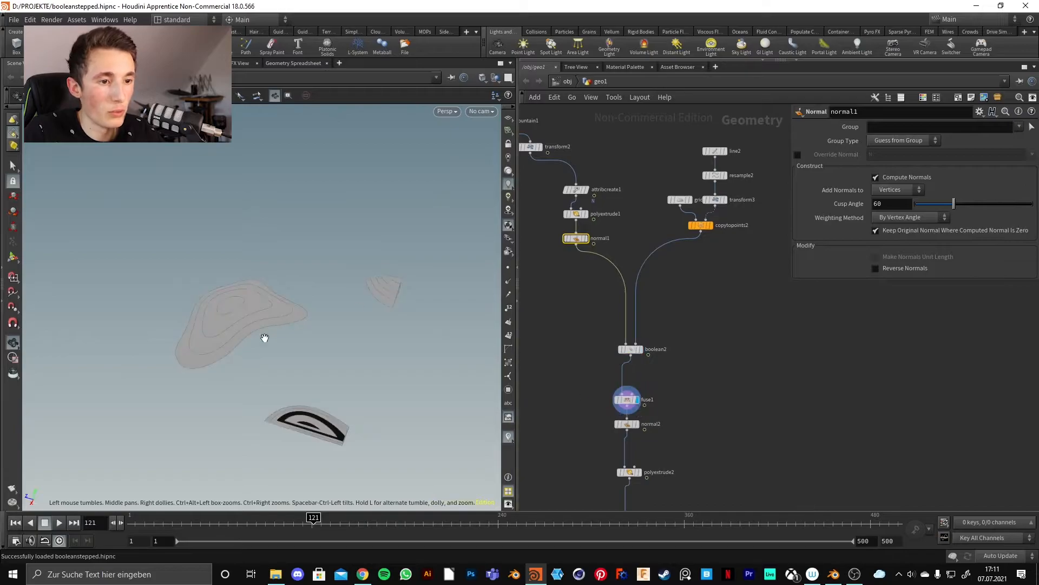
pyautogui.moveTo(271, 327); pyautogui.dragTo(185, 324)
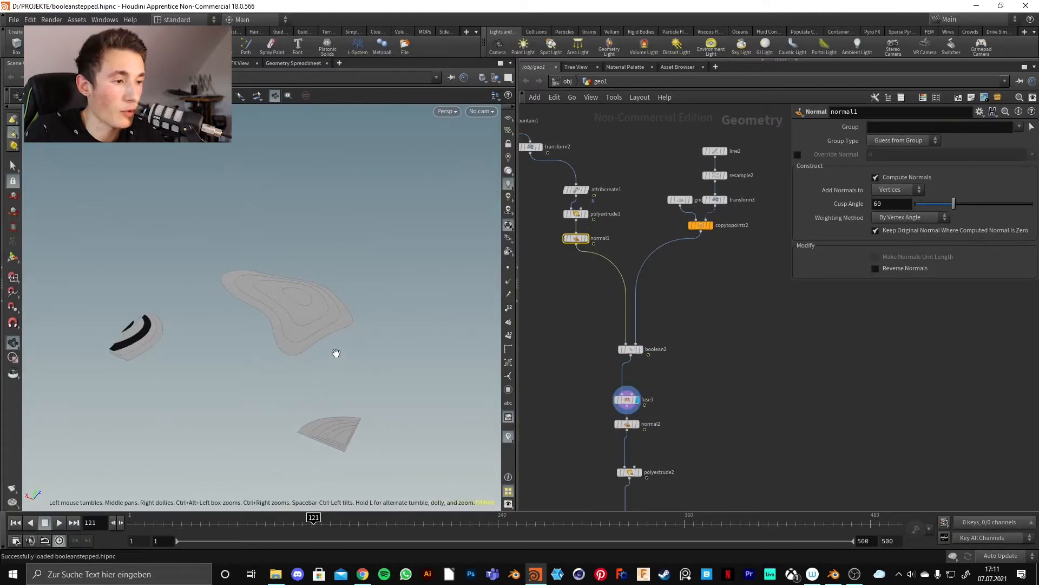
pyautogui.moveTo(721, 408); pyautogui.dragTo(724, 285, button='middle')
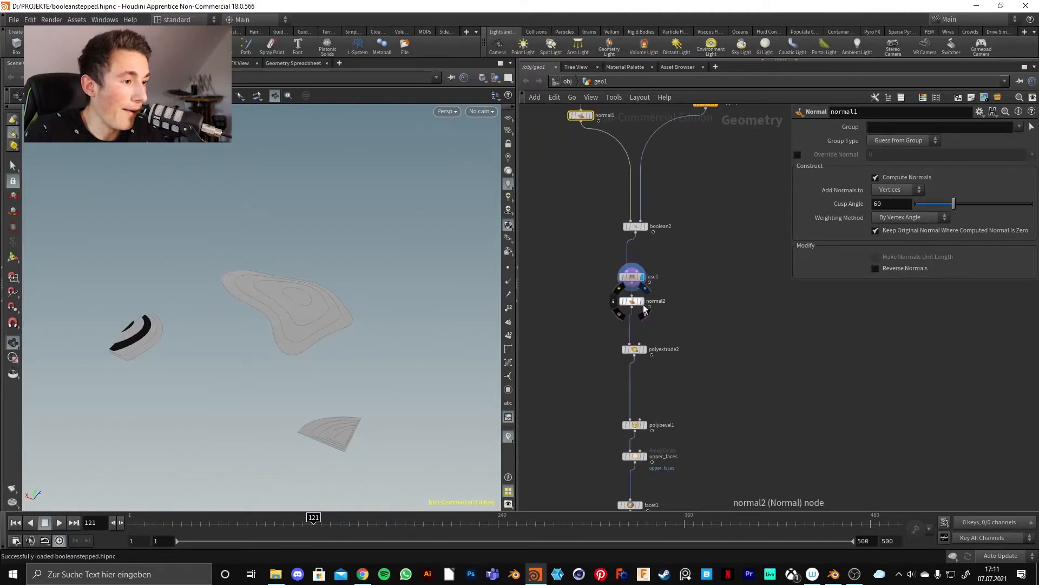
# Display the recomputed-normals output, then the extruded stepped terrain, zooming onto the terraces.
pyautogui.click(642, 301)
pyautogui.moveTo(296, 337); pyautogui.dragTo(162, 262)
pyautogui.moveTo(703, 339); pyautogui.dragTo(673, 248, button='middle')
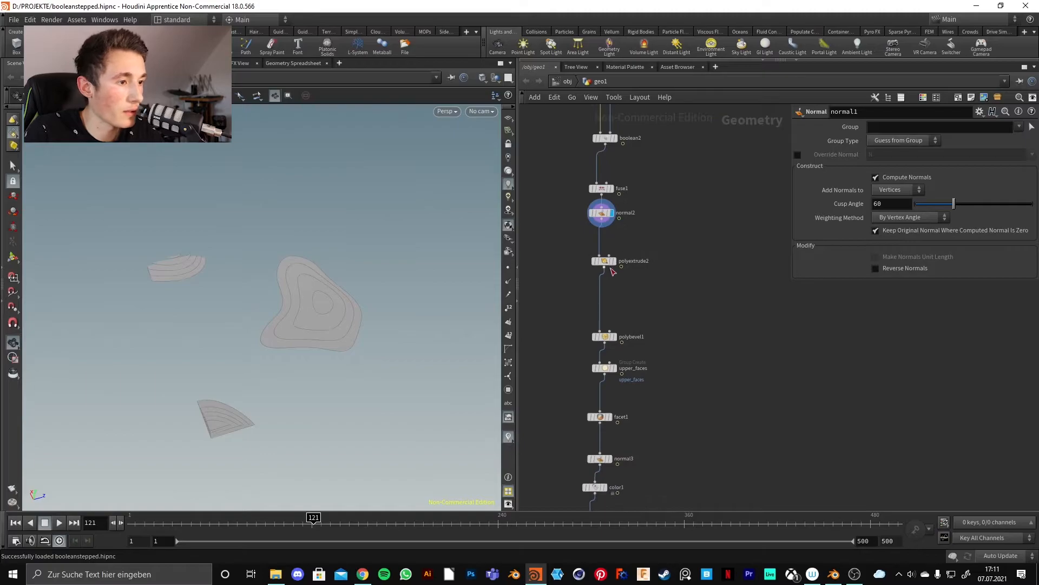
pyautogui.click(616, 265)
pyautogui.moveTo(295, 379); pyautogui.dragTo(276, 335)
pyautogui.moveTo(259, 340); pyautogui.dragTo(389, 192, button='right')
pyautogui.moveTo(334, 287); pyautogui.dragTo(256, 368, button='middle')
pyautogui.moveTo(256, 368); pyautogui.dragTo(319, 287)
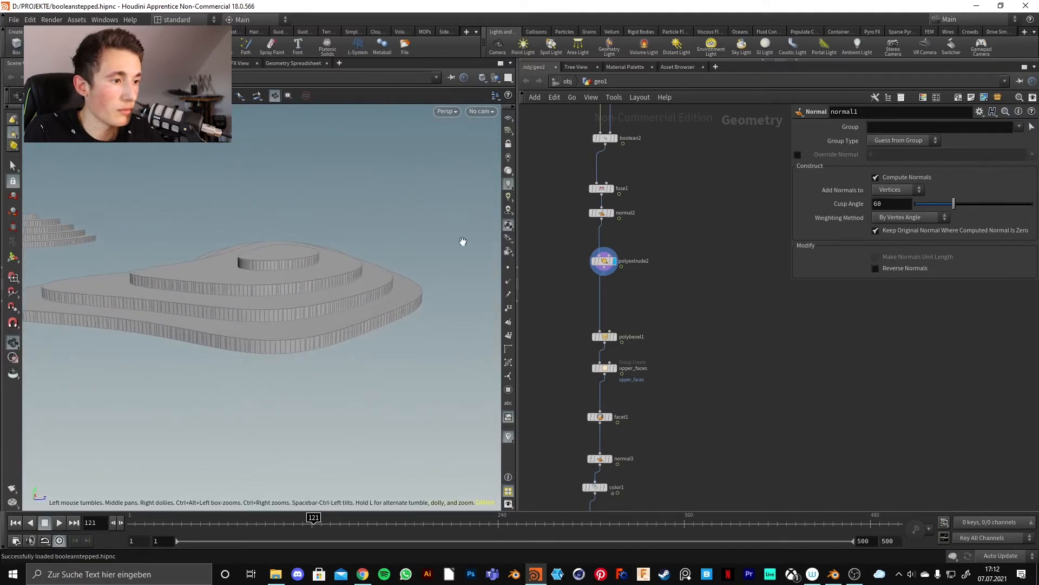
# Display polybevel1's bevelled terraces and open its settings (distance 0.009, 3 divisions).
pyautogui.moveTo(673, 284); pyautogui.dragTo(662, 252, button='middle')
pyautogui.moveTo(632, 293)
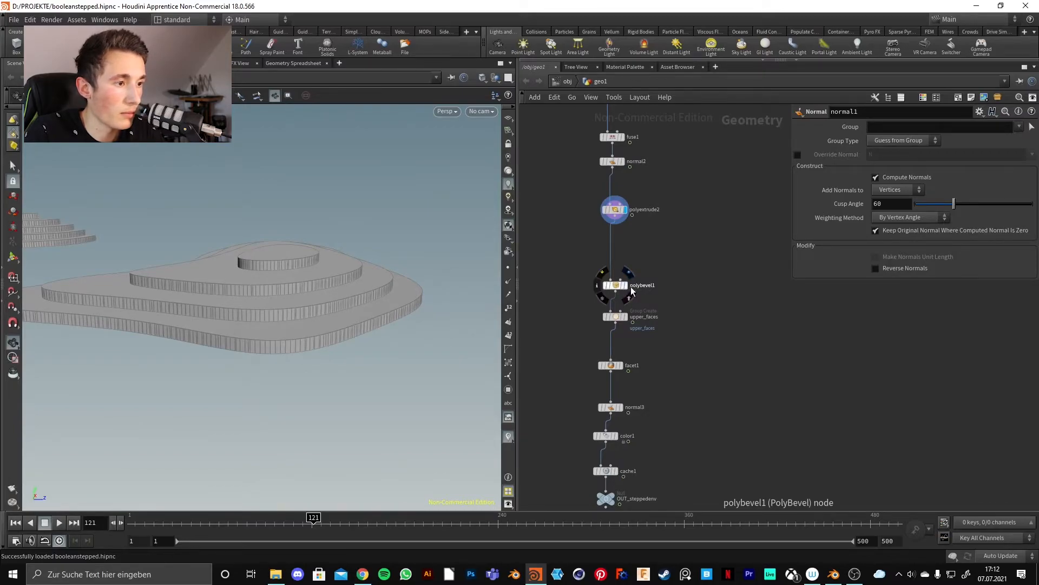
pyautogui.click(628, 291)
pyautogui.moveTo(250, 334); pyautogui.dragTo(285, 302)
pyautogui.moveTo(288, 372)
pyautogui.mouseDown()
pyautogui.moveTo(266, 290)
pyautogui.moveTo(302, 359)
pyautogui.mouseUp()
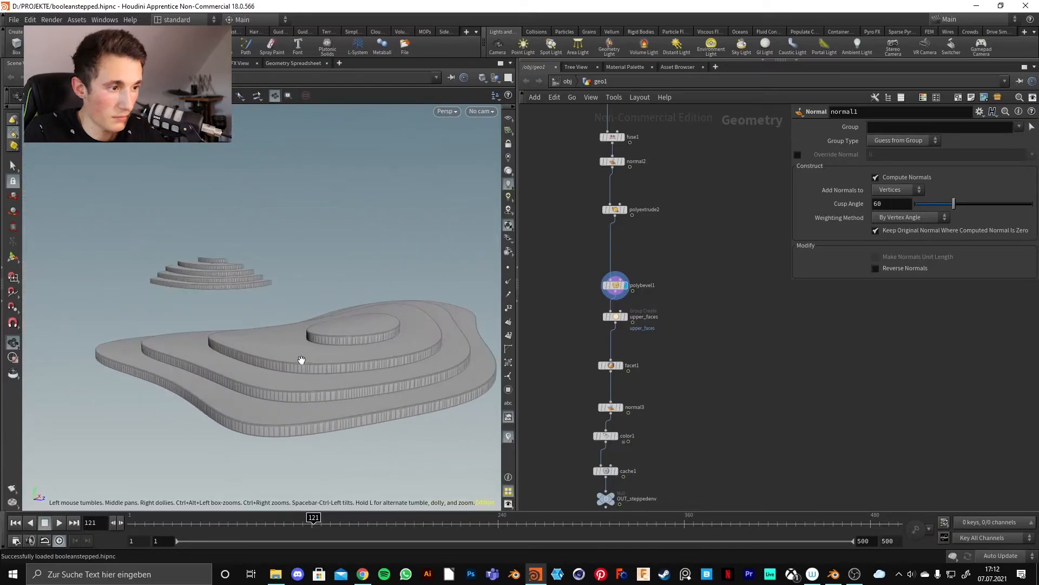
pyautogui.moveTo(726, 269); pyautogui.dragTo(684, 301, button='middle')
pyautogui.click(608, 319)
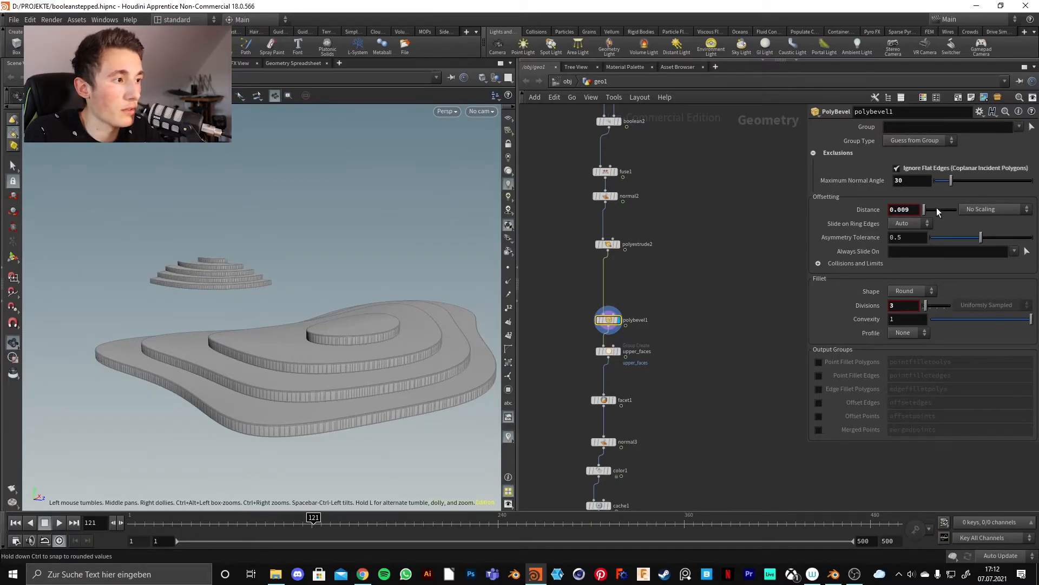
# Try a larger bevel distance, undo back to 0.009, then display the upper_faces group.
pyautogui.moveTo(930, 206); pyautogui.dragTo(926, 212)
pyautogui.hotkey('ctrl', 'z')
pyautogui.moveTo(698, 287); pyautogui.dragTo(725, 244, button='middle')
pyautogui.click(634, 307)
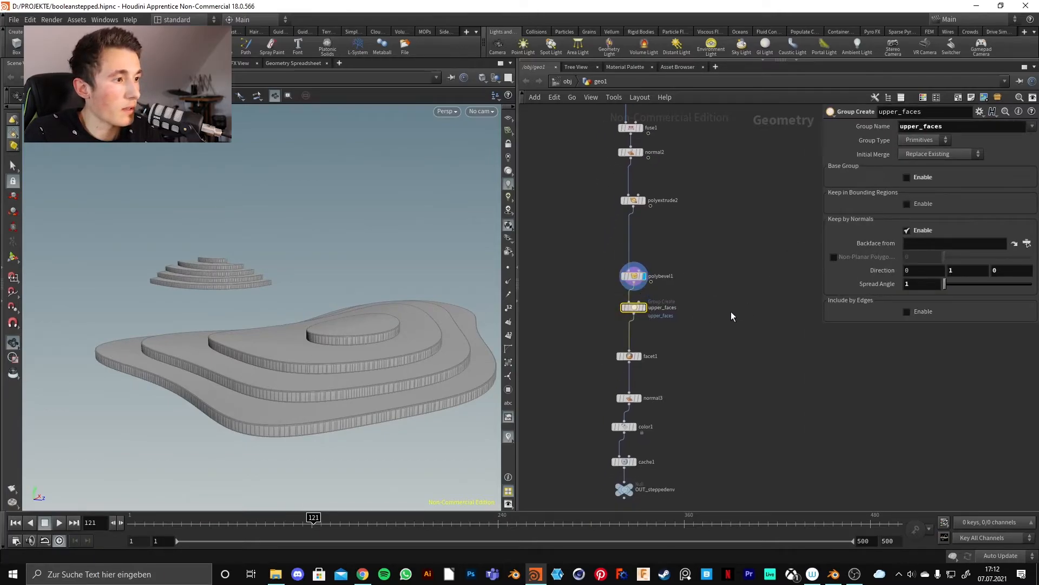
pyautogui.moveTo(701, 301); pyautogui.dragTo(680, 267, button='middle')
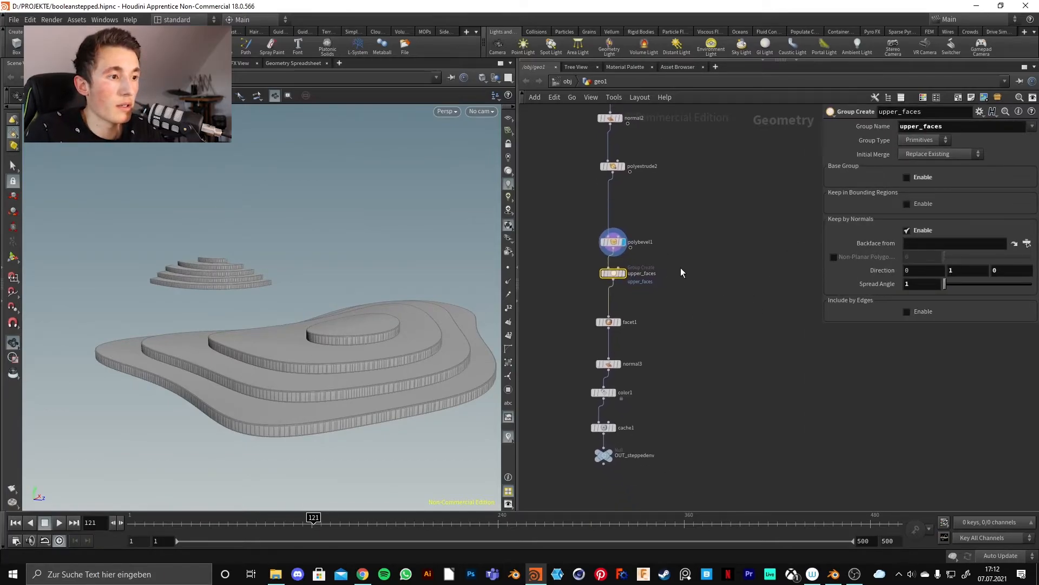
pyautogui.click(623, 274)
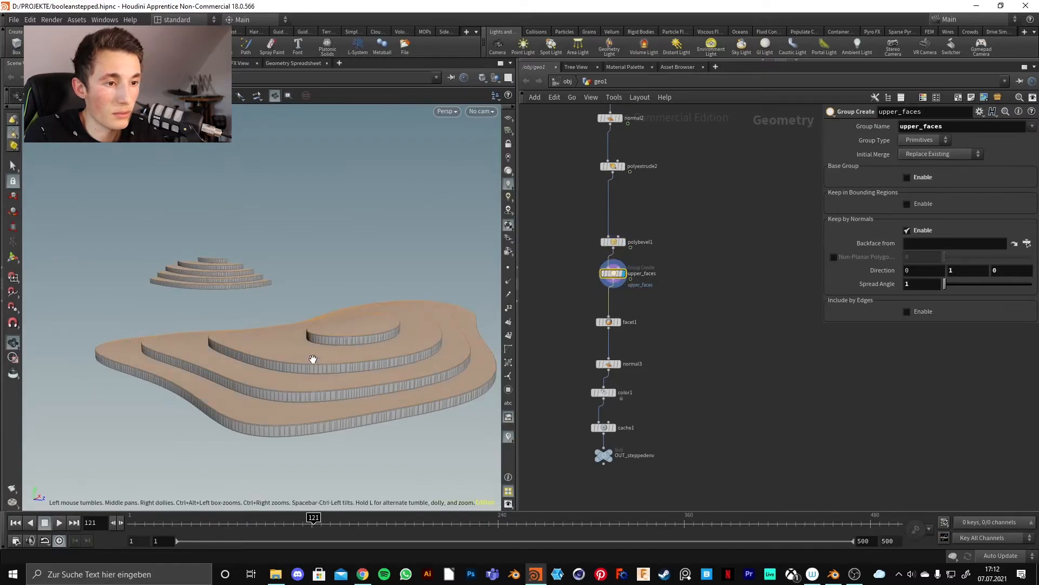
# Tilt to a top-down view and inspect upper_faces' direction components 0, 1, 0.
pyautogui.moveTo(313, 364); pyautogui.dragTo(318, 431)
pyautogui.moveTo(353, 309); pyautogui.dragTo(367, 262)
pyautogui.moveTo(682, 218); pyautogui.dragTo(642, 256, button='middle')
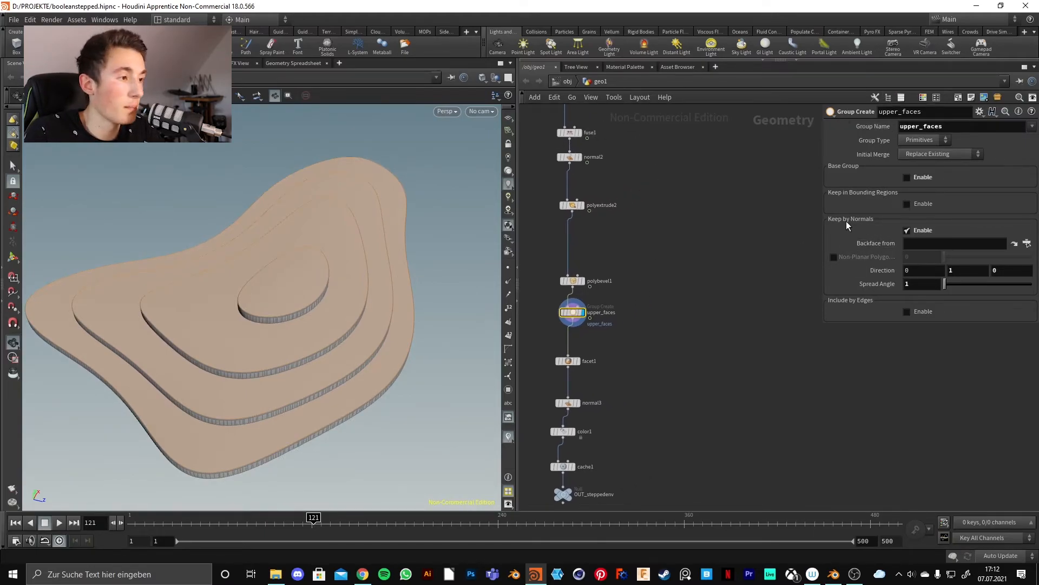
pyautogui.doubleClick(958, 268)
pyautogui.doubleClick(934, 269)
pyautogui.doubleClick(970, 270)
pyautogui.doubleClick(1000, 270)
pyautogui.doubleClick(960, 272)
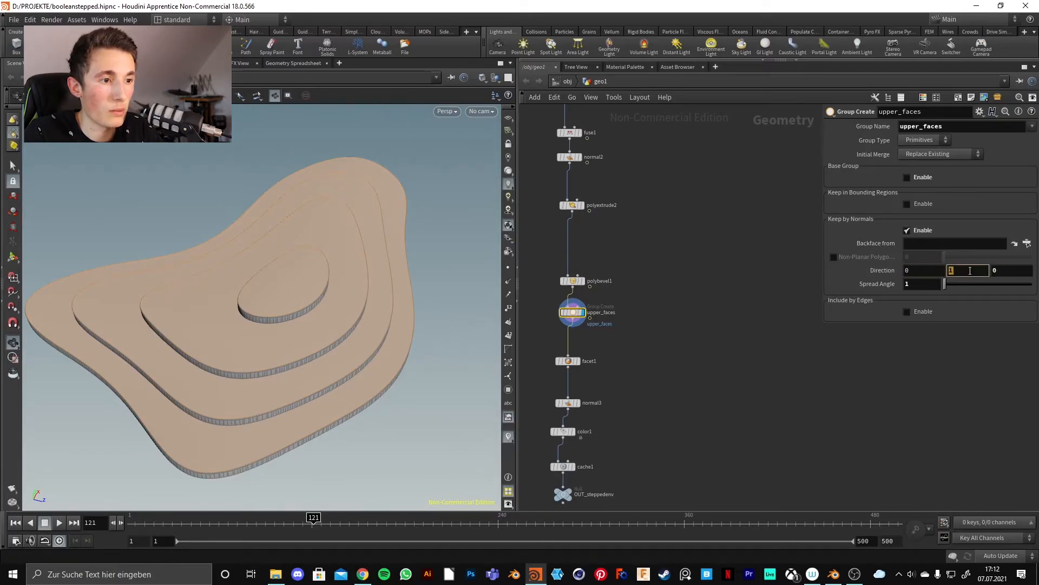
# Orbit to low side and closer high views of the highlighted terrace tops.
pyautogui.moveTo(460, 267); pyautogui.dragTo(392, 275)
pyautogui.moveTo(360, 325); pyautogui.dragTo(315, 258)
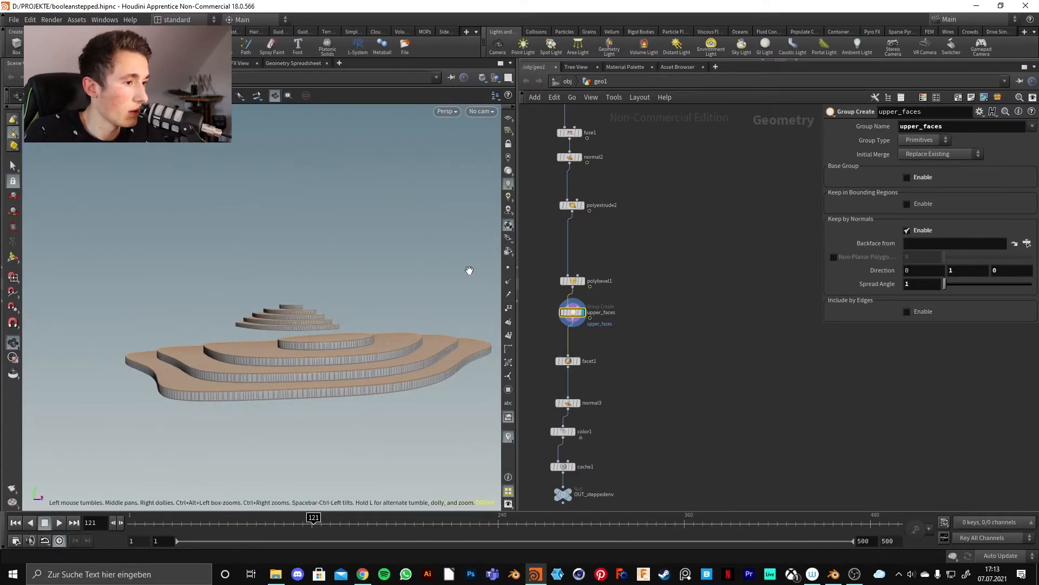
pyautogui.moveTo(346, 344); pyautogui.dragTo(353, 163)
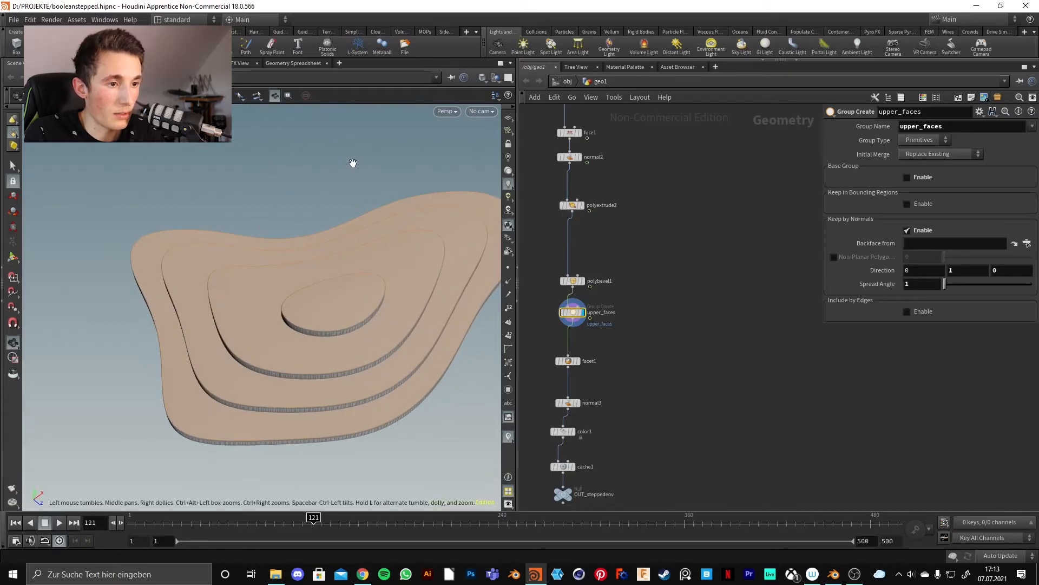
# Display facet1's faceted terrain and orbit toward a top-down view.
pyautogui.click(577, 361)
pyautogui.moveTo(282, 311); pyautogui.dragTo(385, 298)
pyautogui.moveTo(376, 334)
pyautogui.mouseDown()
pyautogui.moveTo(343, 378)
pyautogui.moveTo(302, 324)
pyautogui.moveTo(346, 344)
pyautogui.moveTo(362, 261)
pyautogui.moveTo(376, 338)
pyautogui.mouseUp()
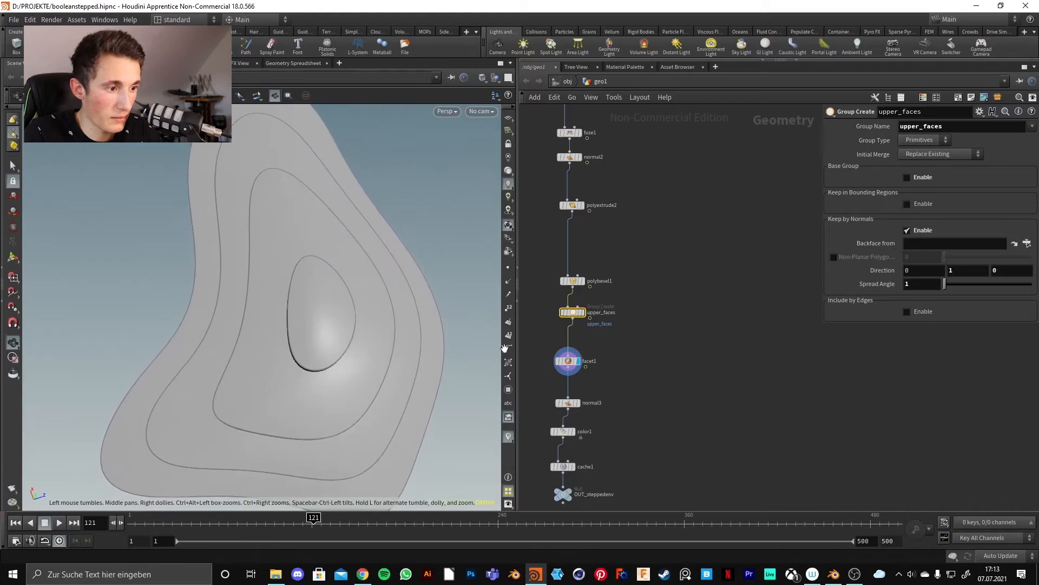
# Display normal3's stepped output from a low side angle, then select color1.
pyautogui.click(579, 403)
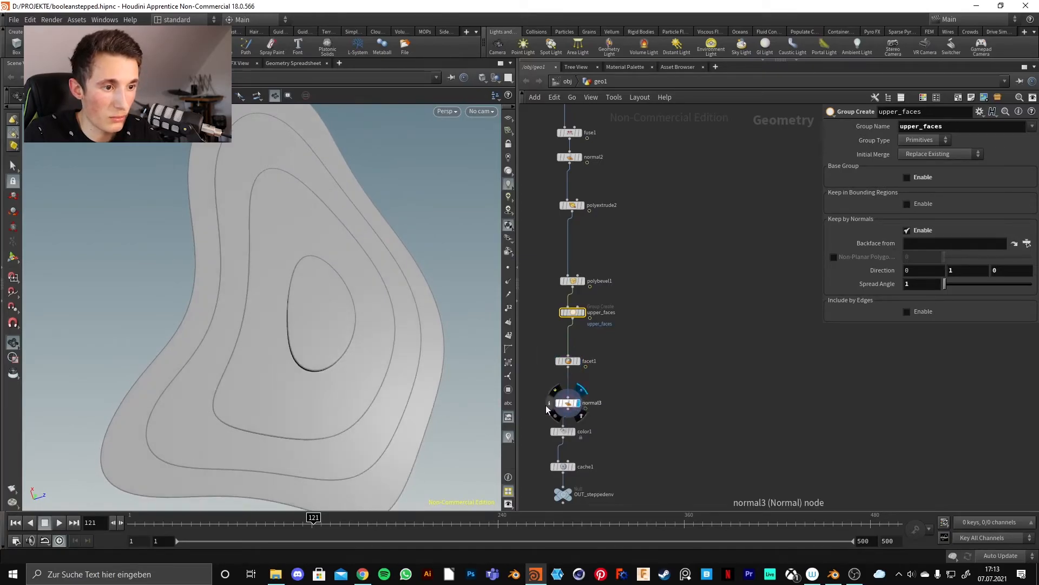
pyautogui.moveTo(313, 390); pyautogui.dragTo(379, 338)
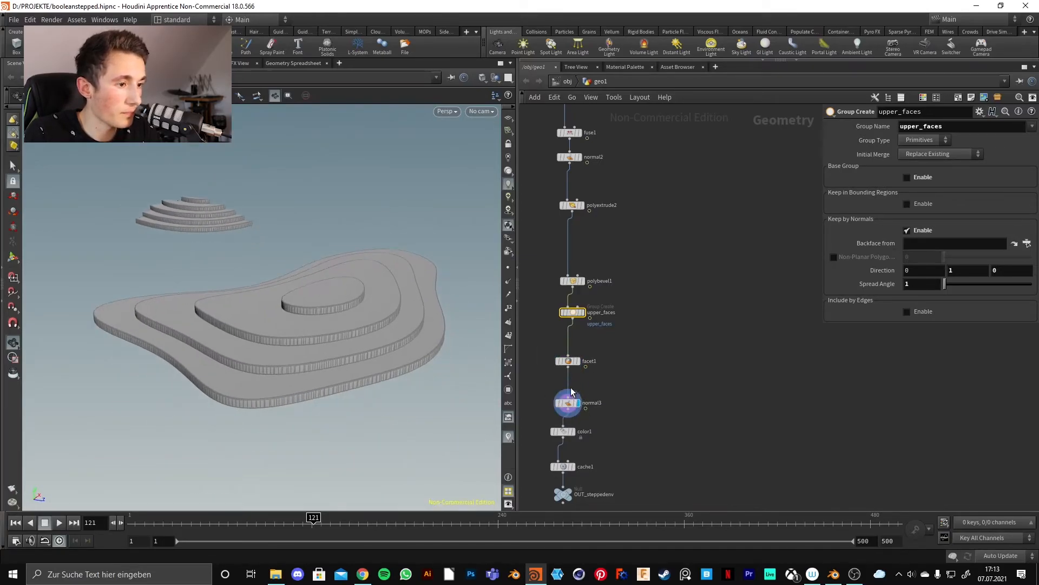
pyautogui.click(567, 403)
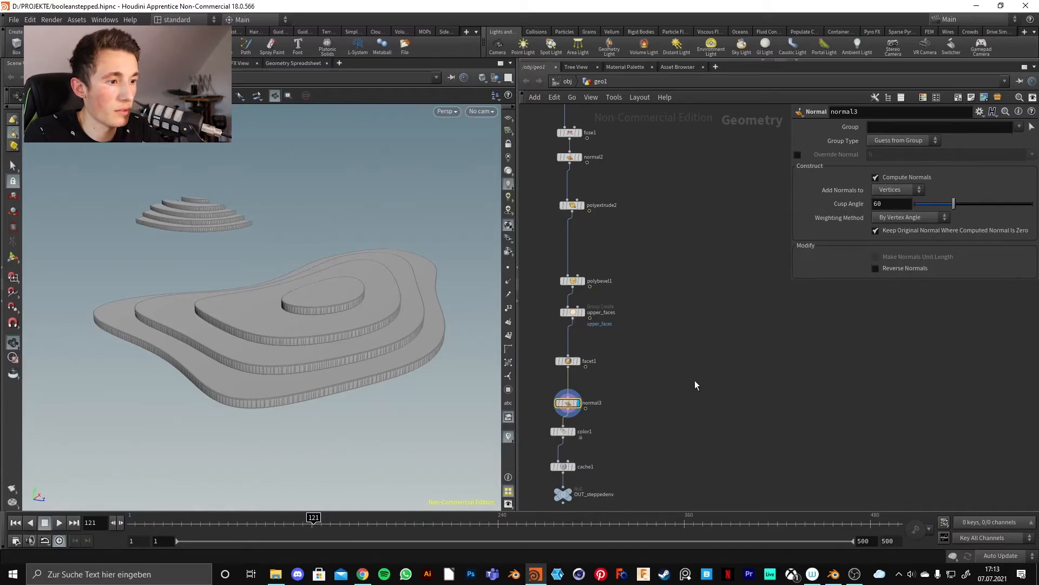
pyautogui.moveTo(695, 384); pyautogui.dragTo(693, 261, button='middle')
pyautogui.click(589, 295)
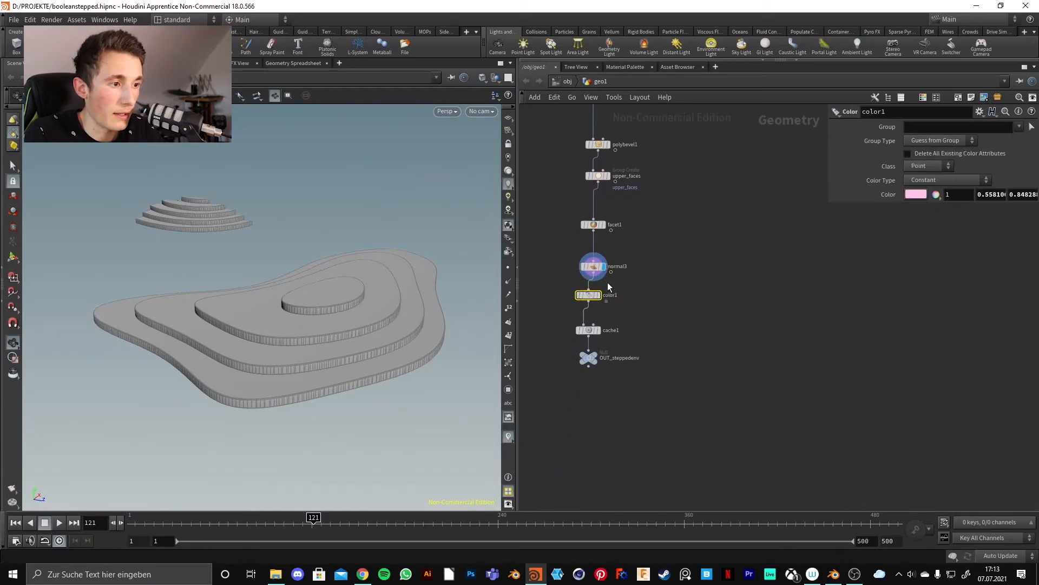
# Preview color1's pink terraces, then switch the display to transform2's raw noise terrain.
pyautogui.click(597, 295)
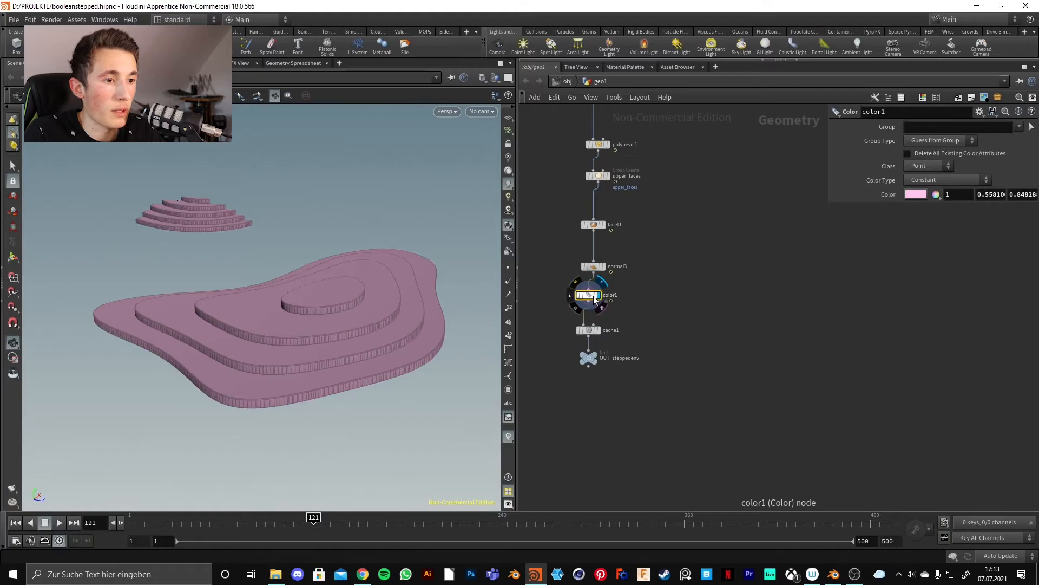
pyautogui.moveTo(295, 290)
pyautogui.mouseDown()
pyautogui.moveTo(411, 265)
pyautogui.moveTo(318, 267)
pyautogui.moveTo(343, 297)
pyautogui.moveTo(304, 281)
pyautogui.mouseUp()
pyautogui.moveTo(668, 206); pyautogui.dragTo(656, 418, button='middle')
pyautogui.moveTo(627, 204); pyautogui.dragTo(656, 424, button='middle')
pyautogui.moveTo(621, 167); pyautogui.dragTo(660, 375, button='middle')
pyautogui.moveTo(598, 291)
pyautogui.mouseDown(button='middle')
pyautogui.moveTo(654, 225)
pyautogui.moveTo(624, 200)
pyautogui.moveTo(593, 202)
pyautogui.mouseUp(button='middle')
pyautogui.moveTo(734, 215)
pyautogui.mouseDown(button='middle')
pyautogui.moveTo(585, 353)
pyautogui.moveTo(736, 213)
pyautogui.mouseUp(button='middle')
pyautogui.moveTo(629, 217); pyautogui.dragTo(623, 252, button='middle')
pyautogui.click(632, 257)
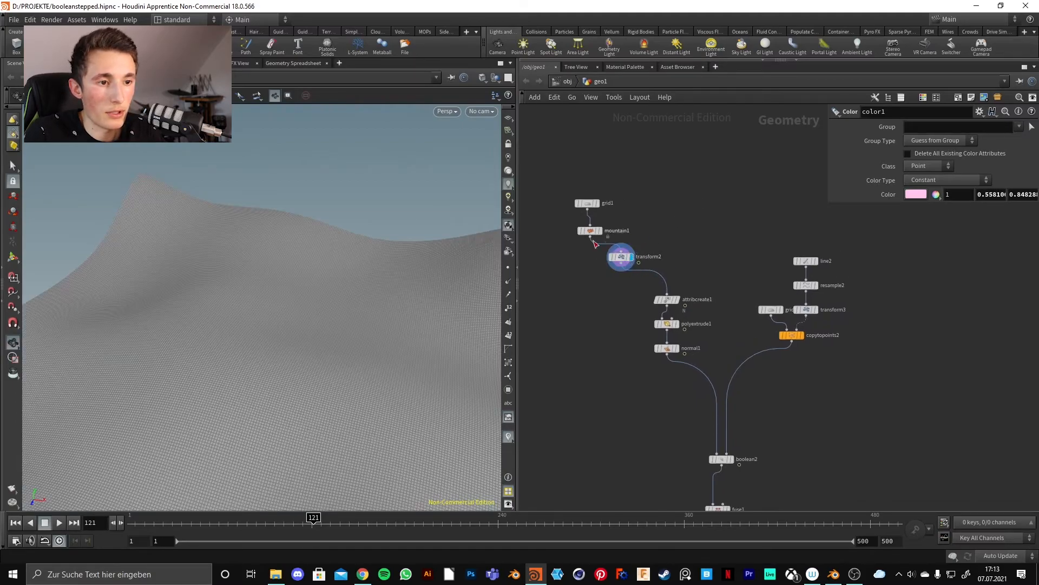
# Set the display flag on cache1 at the end of the chain.
pyautogui.scroll(-5, 330, 275)
pyautogui.moveTo(330, 274); pyautogui.dragTo(317, 297)
pyautogui.moveTo(863, 413); pyautogui.dragTo(681, 195, button='middle')
pyautogui.moveTo(650, 378); pyautogui.dragTo(662, 295, button='middle')
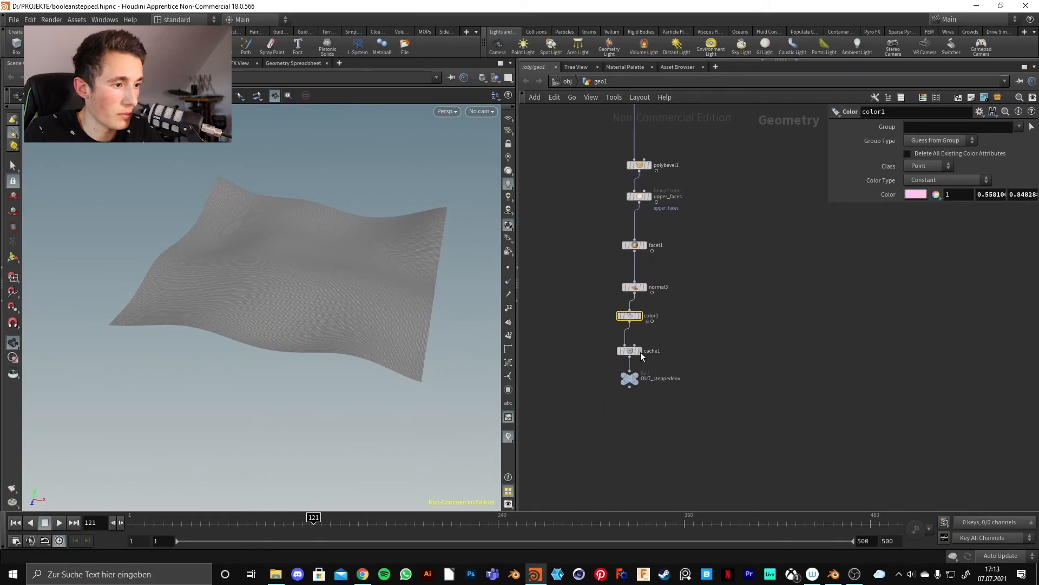
pyautogui.click(640, 350)
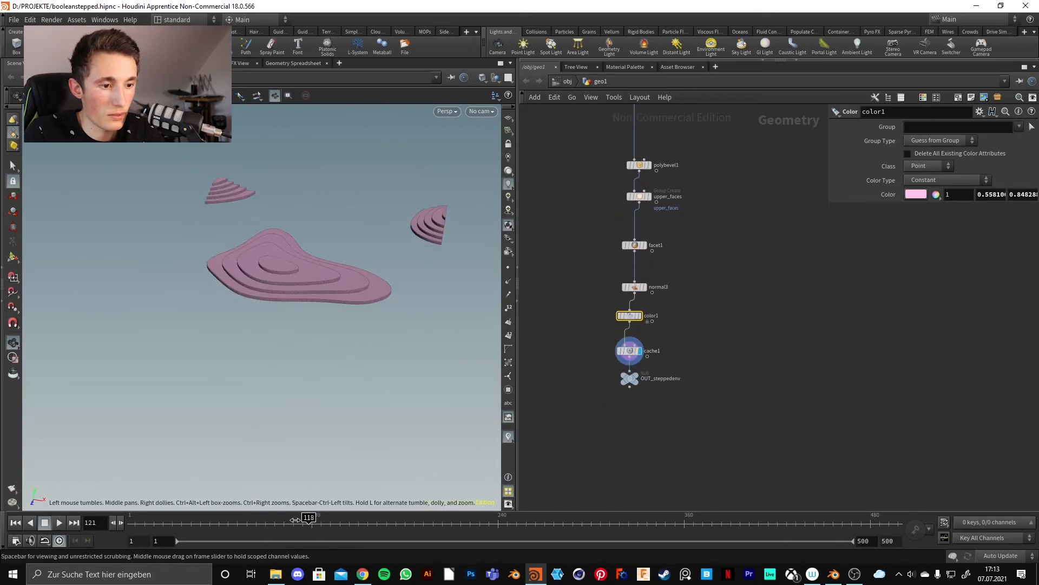
# Scrub the timeline to frame 148 and orbit around the pink terraced slab.
pyautogui.moveTo(272, 518)
pyautogui.mouseDown()
pyautogui.moveTo(228, 522)
pyautogui.moveTo(347, 506)
pyautogui.mouseUp()
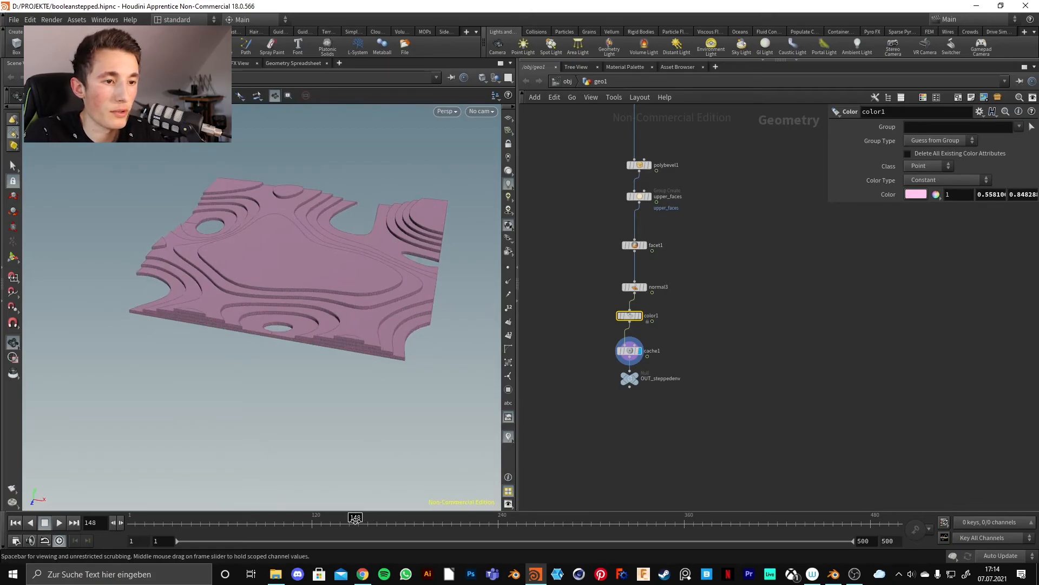
pyautogui.moveTo(328, 282); pyautogui.dragTo(314, 311)
pyautogui.moveTo(314, 311); pyautogui.dragTo(268, 347, button='middle')
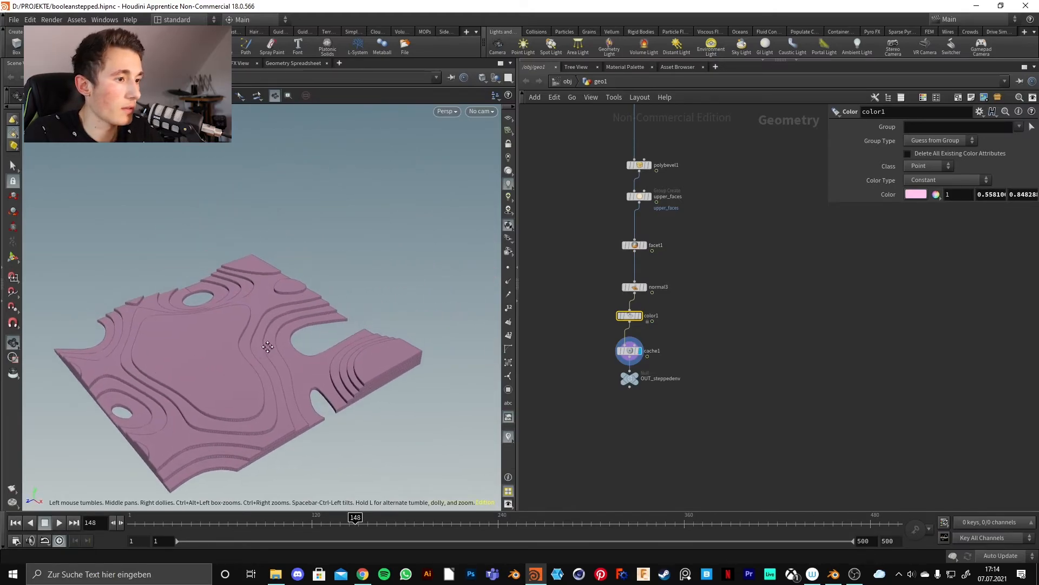
pyautogui.rightClick(635, 320)
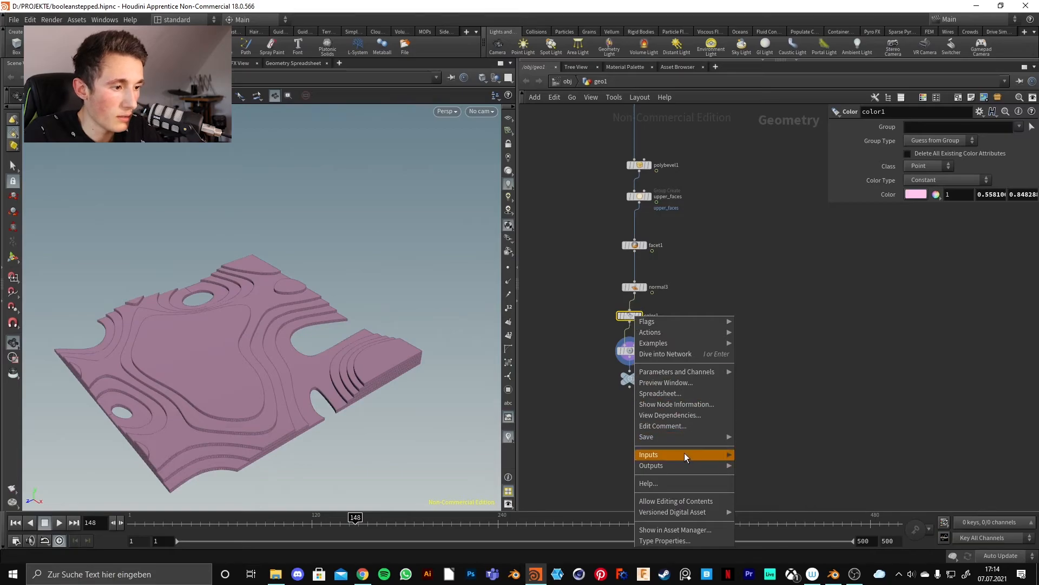
pyautogui.moveTo(687, 436)
pyautogui.click(763, 437)
pyautogui.moveTo(761, 414); pyautogui.dragTo(681, 276)
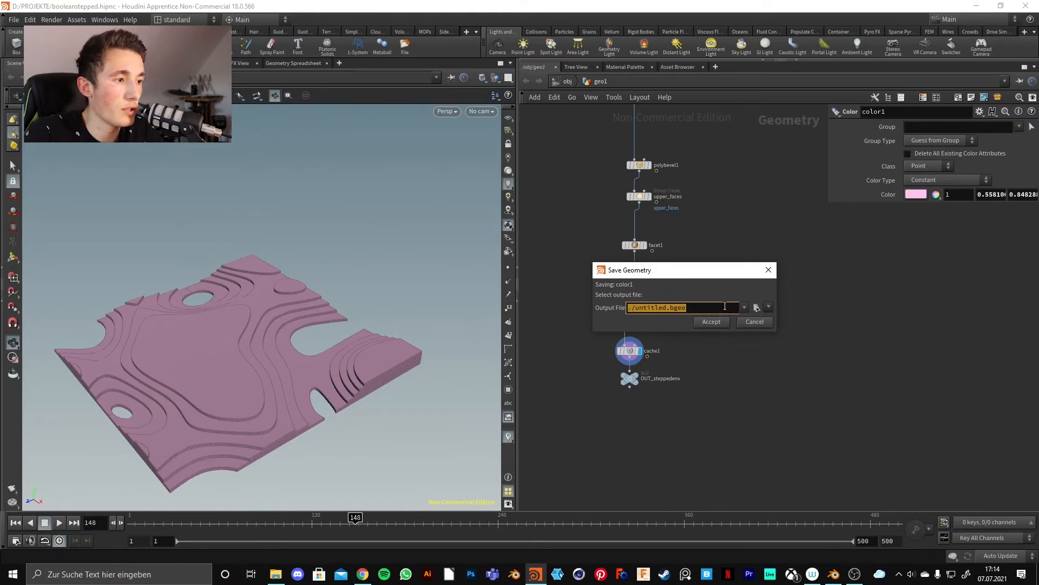
pyautogui.click(769, 307)
pyautogui.click(737, 276)
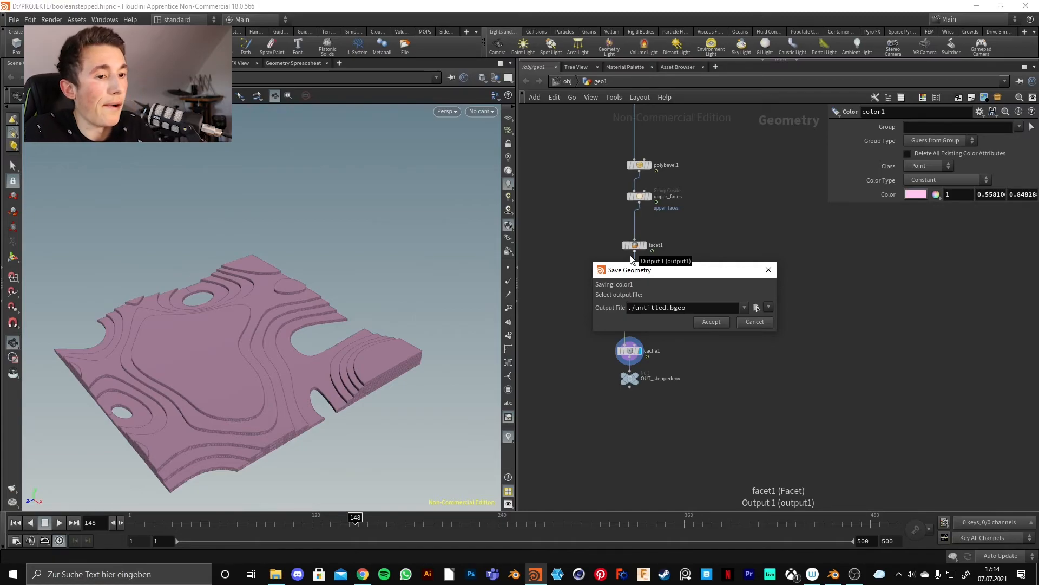
pyautogui.click(762, 322)
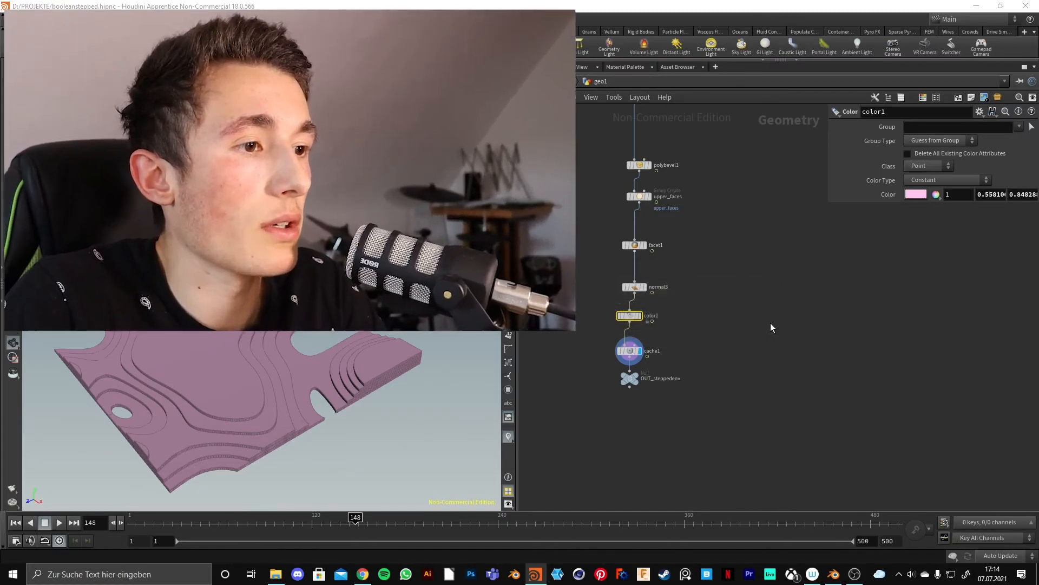